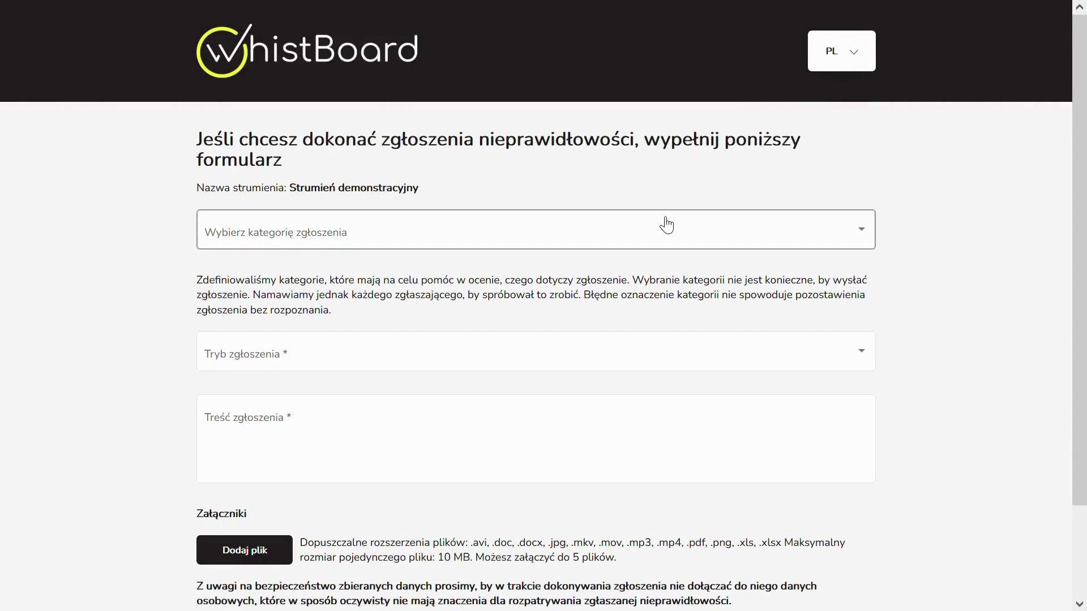
Choose the Sprawy pracownicze category and the dyskryminacja subcategory for the report.
{"action": "left_click", "coordinate": [627, 233]}
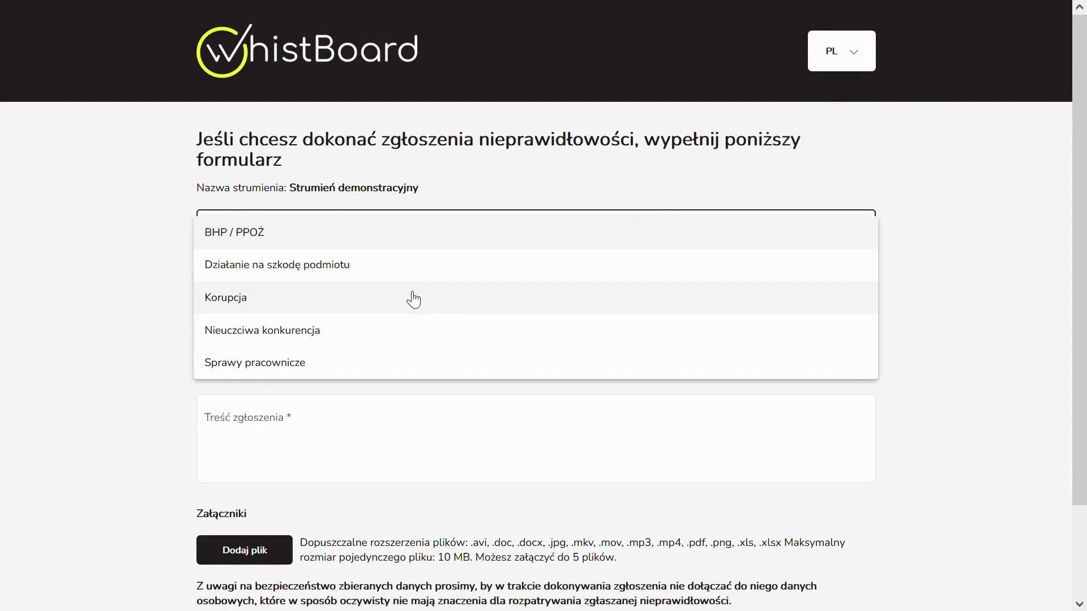
{"action": "left_click", "coordinate": [378, 362]}
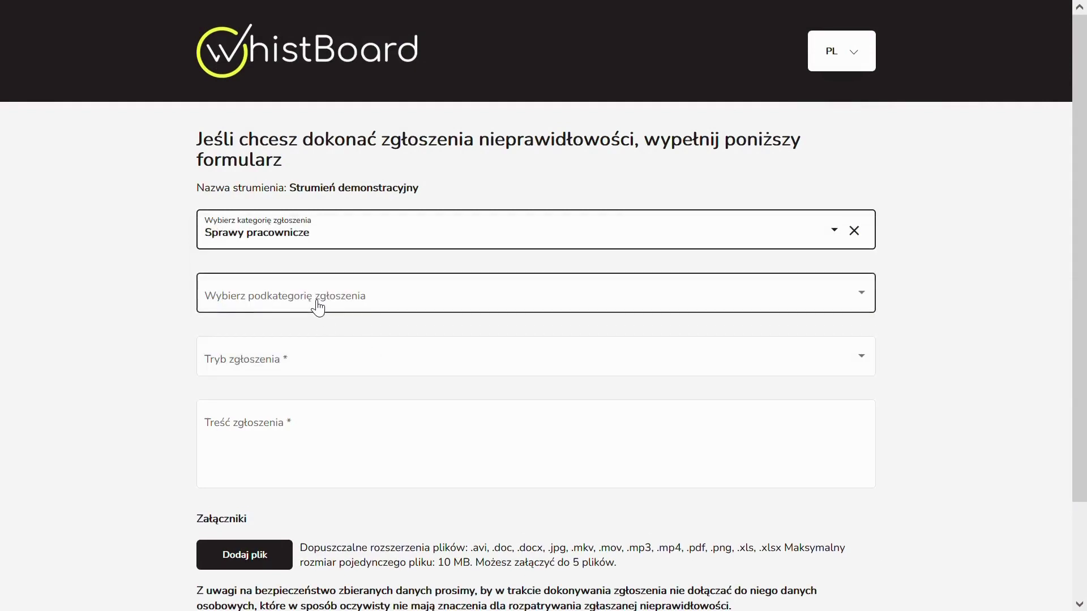
{"action": "left_click", "coordinate": [318, 308]}
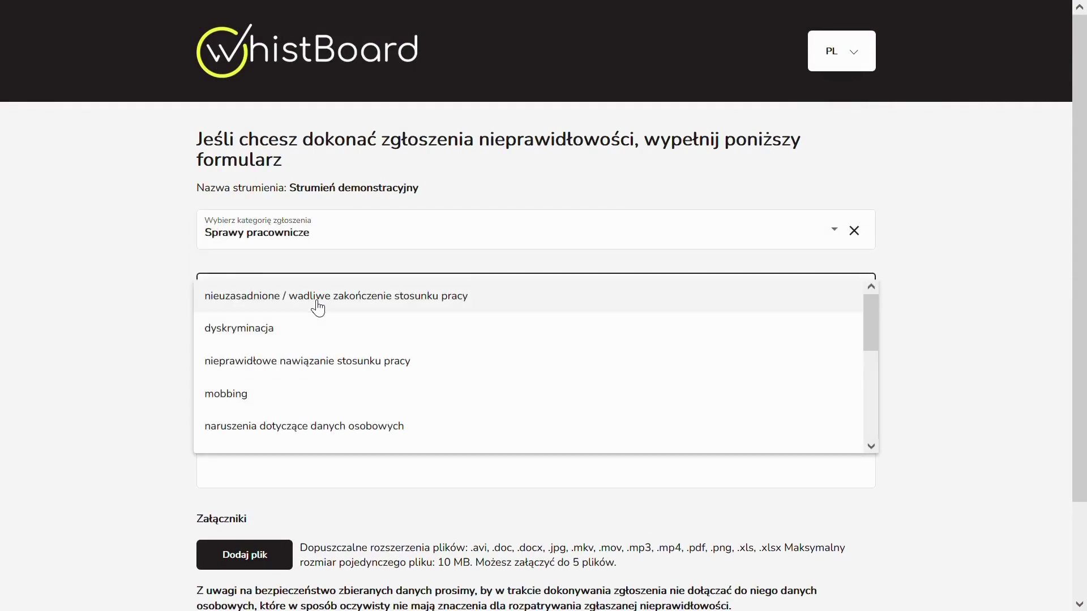
{"action": "left_click", "coordinate": [317, 328]}
{"action": "scroll", "coordinate": [170, 358], "scroll_direction": "down", "scroll_amount": 1}
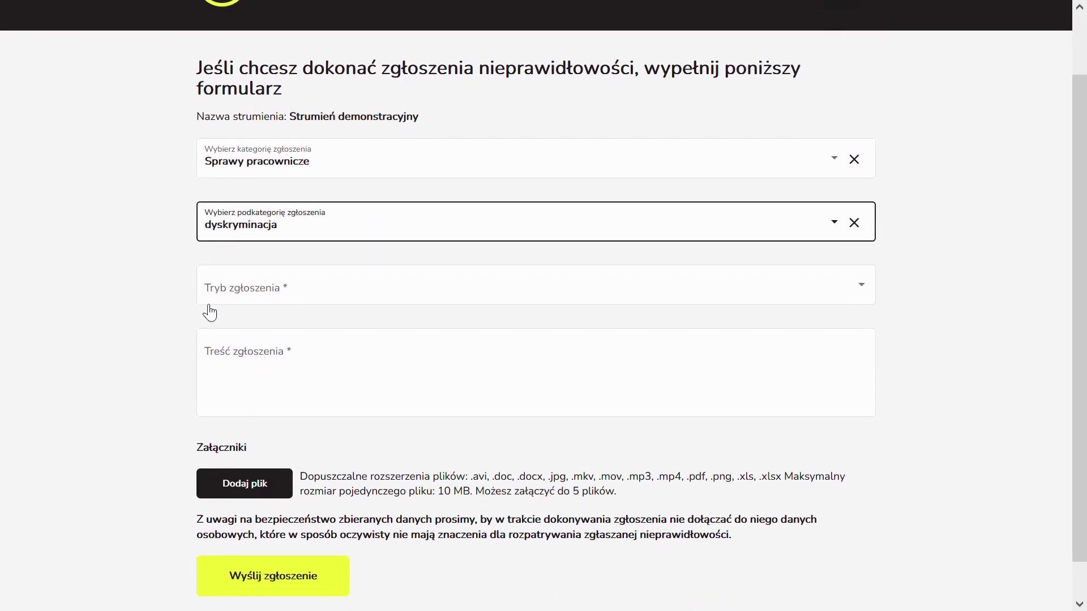
Try the jawne reporting mode and look over its name, surname, e-mail and phone fields.
{"action": "left_click", "coordinate": [235, 289]}
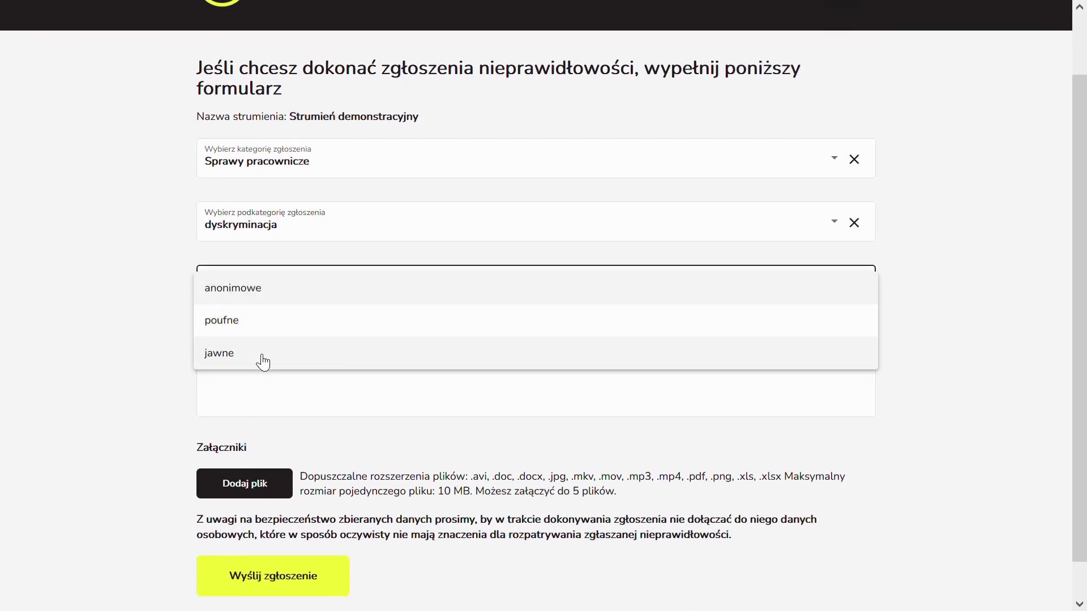
{"action": "left_click", "coordinate": [263, 361]}
{"action": "scroll", "coordinate": [159, 343], "scroll_direction": "down", "scroll_amount": 3}
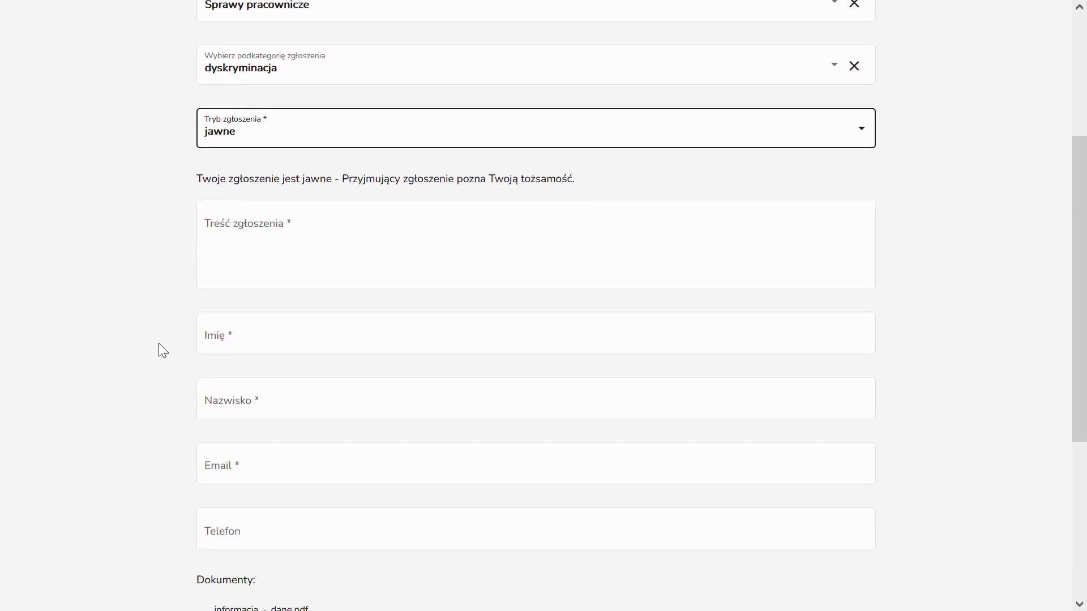
{"action": "scroll", "coordinate": [158, 343], "scroll_direction": "down", "scroll_amount": 1}
{"action": "left_click", "coordinate": [251, 294]}
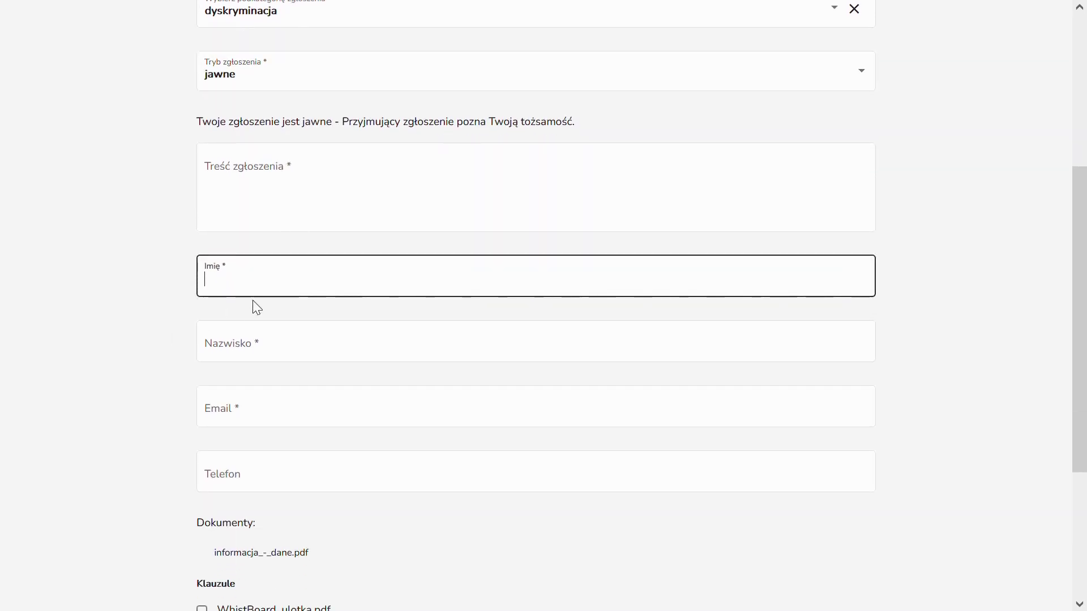
{"action": "left_click", "coordinate": [285, 355]}
{"action": "left_click", "coordinate": [288, 416]}
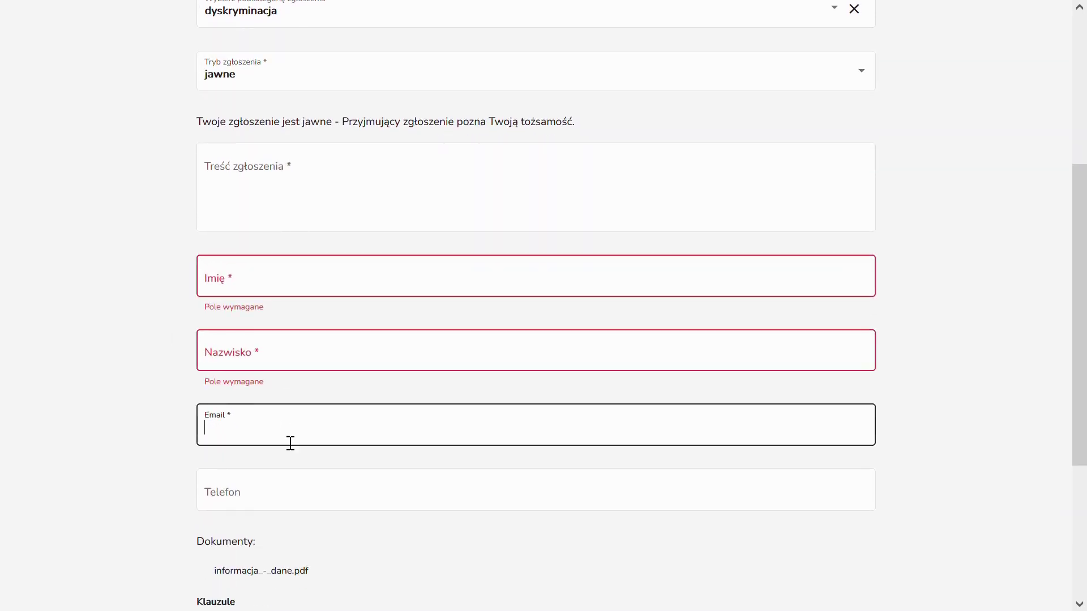
{"action": "left_click", "coordinate": [287, 491]}
{"action": "left_click", "coordinate": [145, 415]}
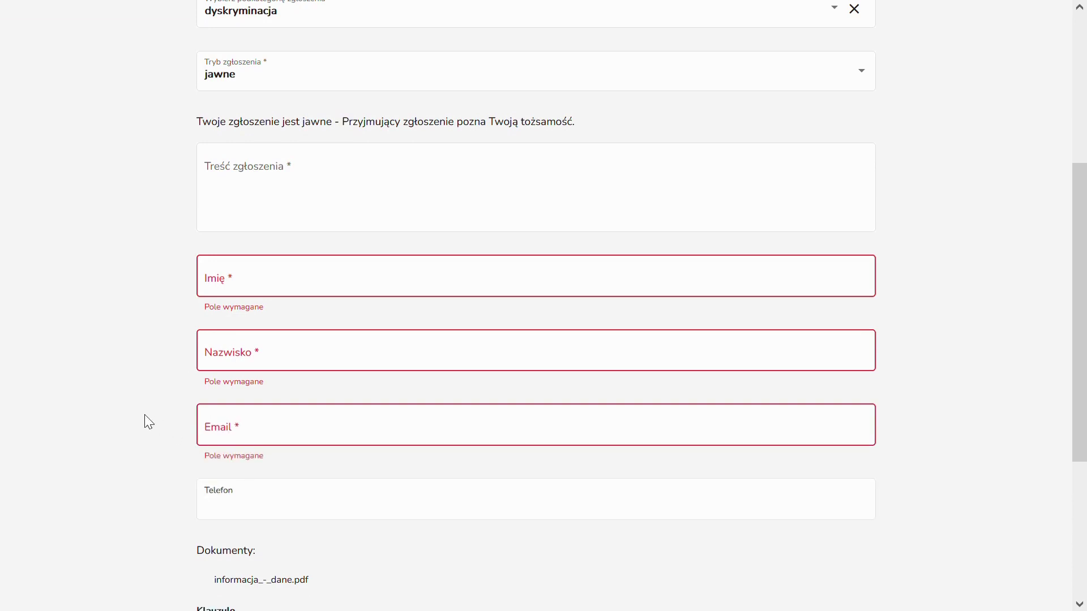
{"action": "scroll", "coordinate": [145, 414], "scroll_direction": "up", "scroll_amount": 2}
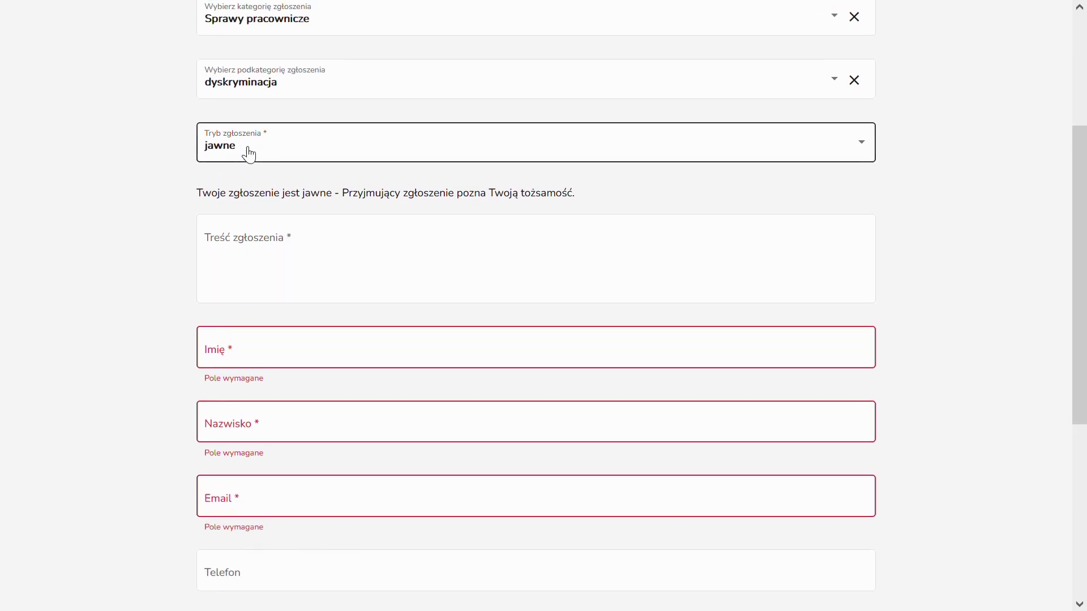
Switch the reporting mode to poufne and check its surname, e-mail and phone fields.
{"action": "left_click", "coordinate": [249, 154]}
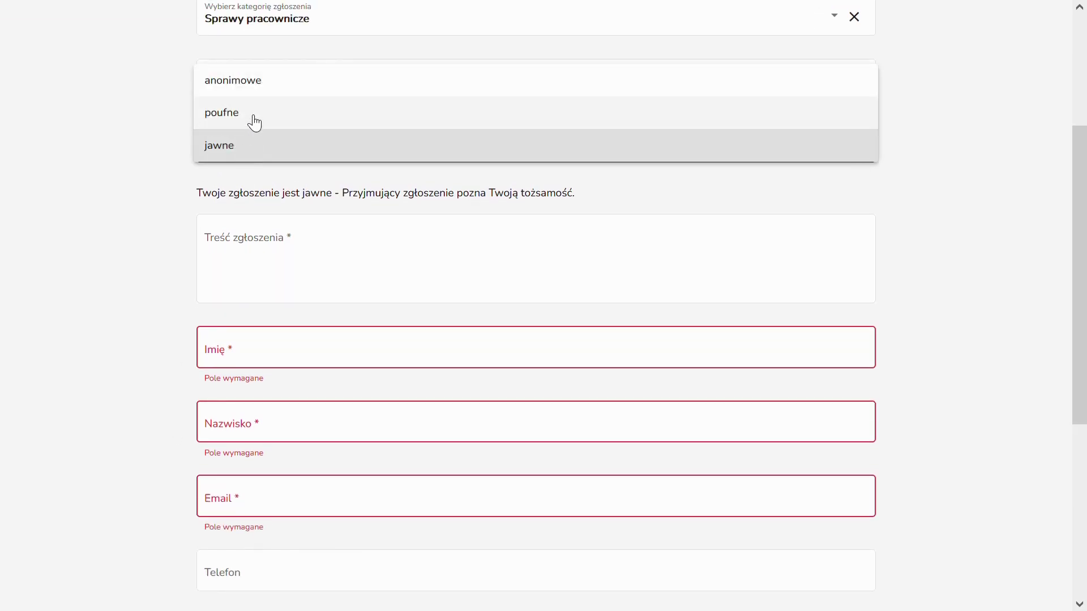
{"action": "left_click", "coordinate": [256, 124]}
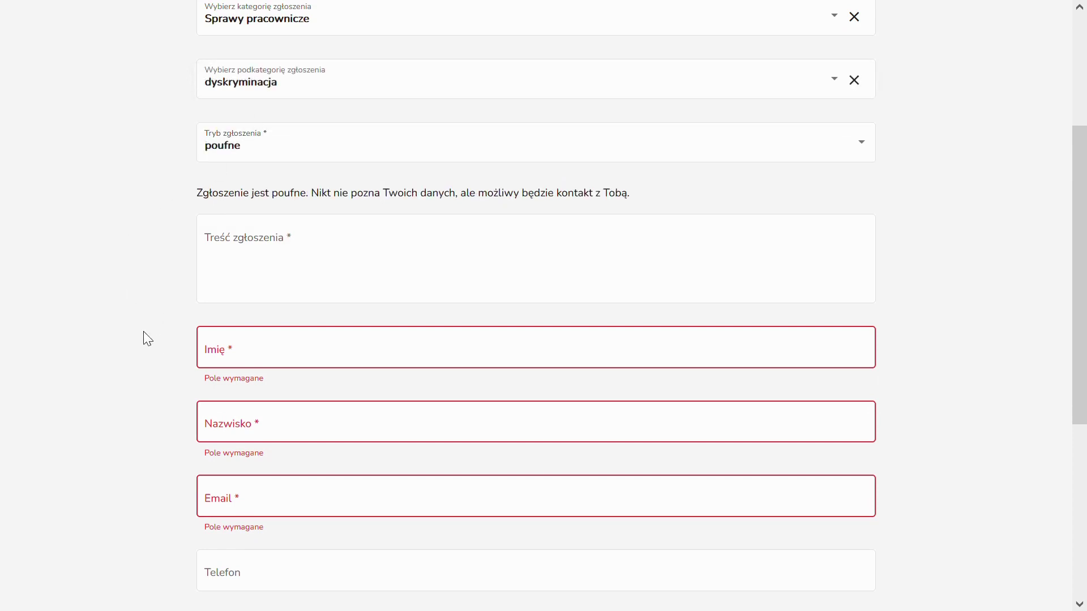
{"action": "scroll", "coordinate": [147, 338], "scroll_direction": "down", "scroll_amount": 1}
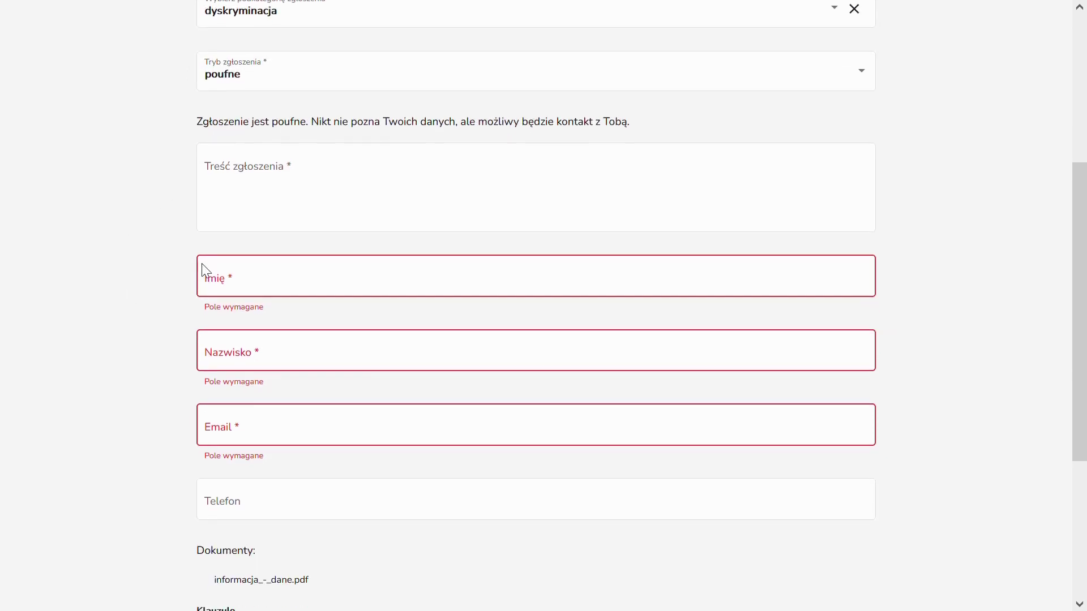
{"action": "left_click", "coordinate": [281, 367]}
{"action": "left_click", "coordinate": [283, 440]}
{"action": "left_click", "coordinate": [286, 509]}
{"action": "scroll", "coordinate": [122, 398], "scroll_direction": "up", "scroll_amount": 2}
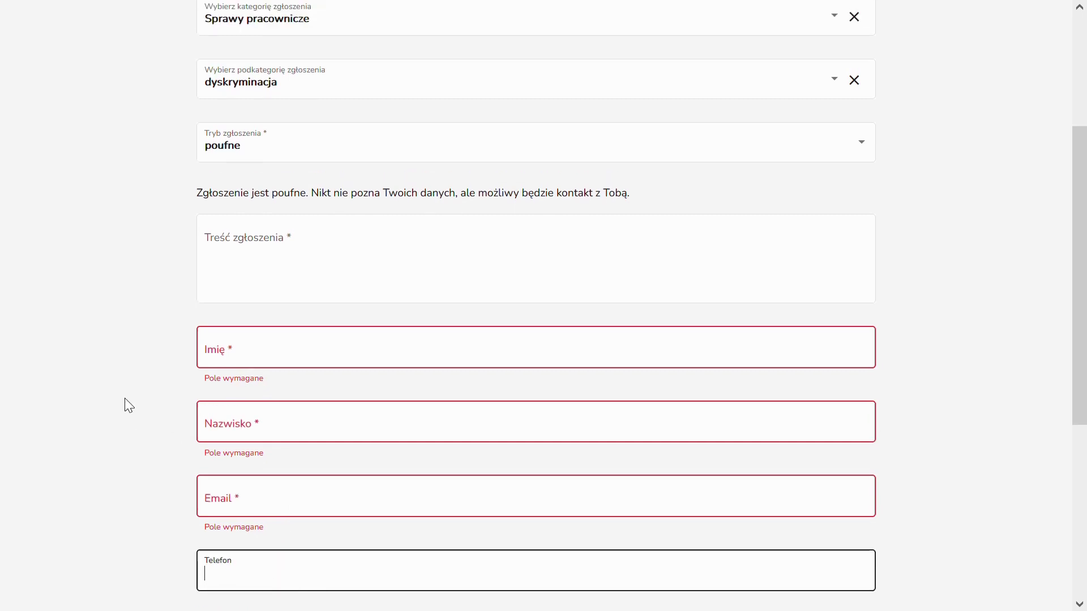
Set the reporting mode to anonimowe.
{"action": "left_click", "coordinate": [242, 229]}
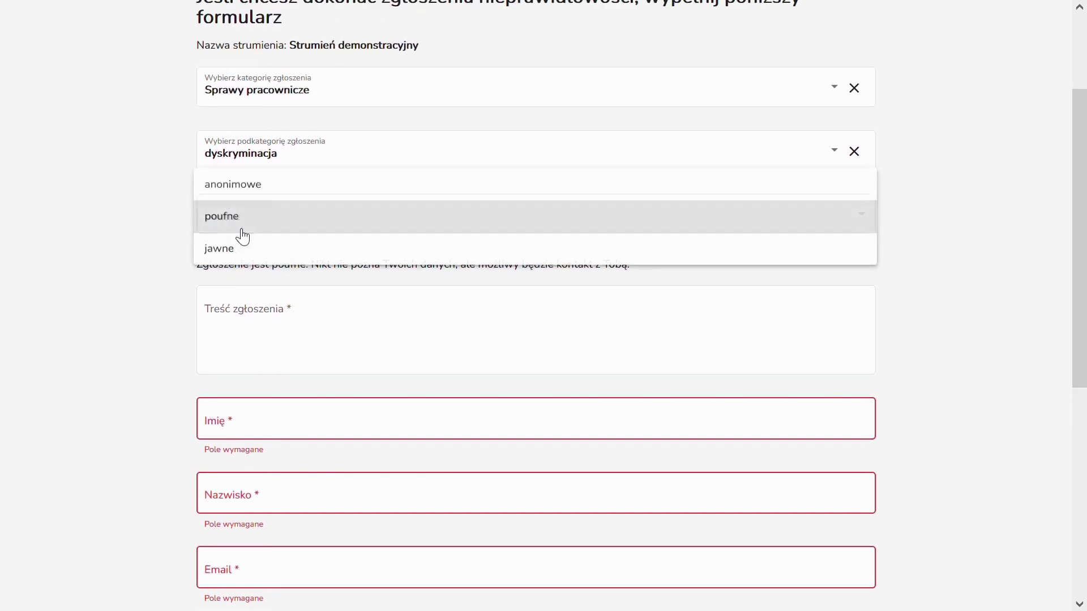
{"action": "left_click", "coordinate": [256, 197]}
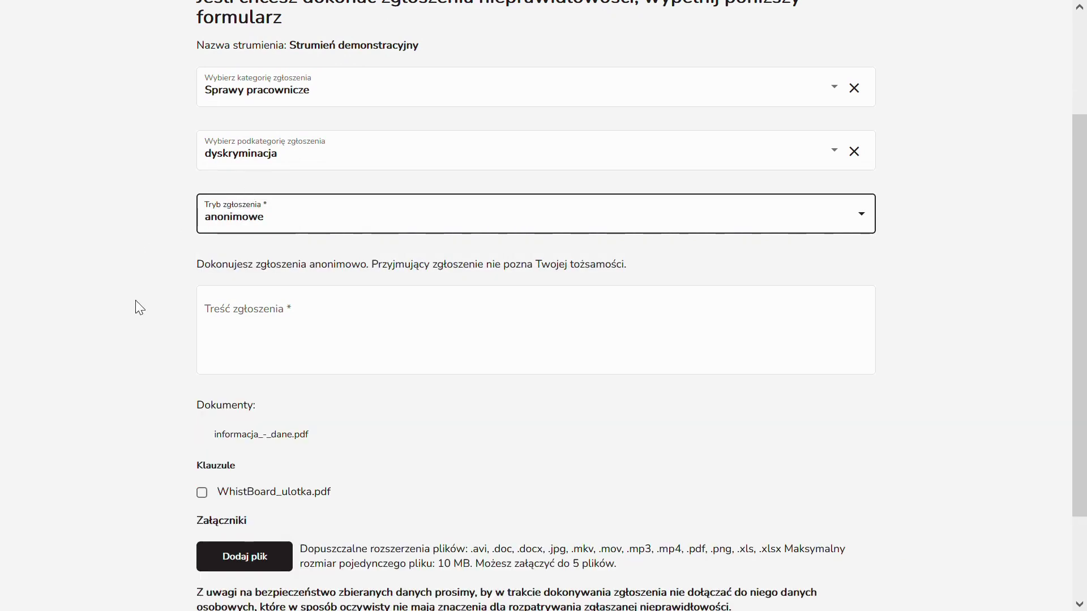
{"action": "left_click", "coordinate": [284, 313]}
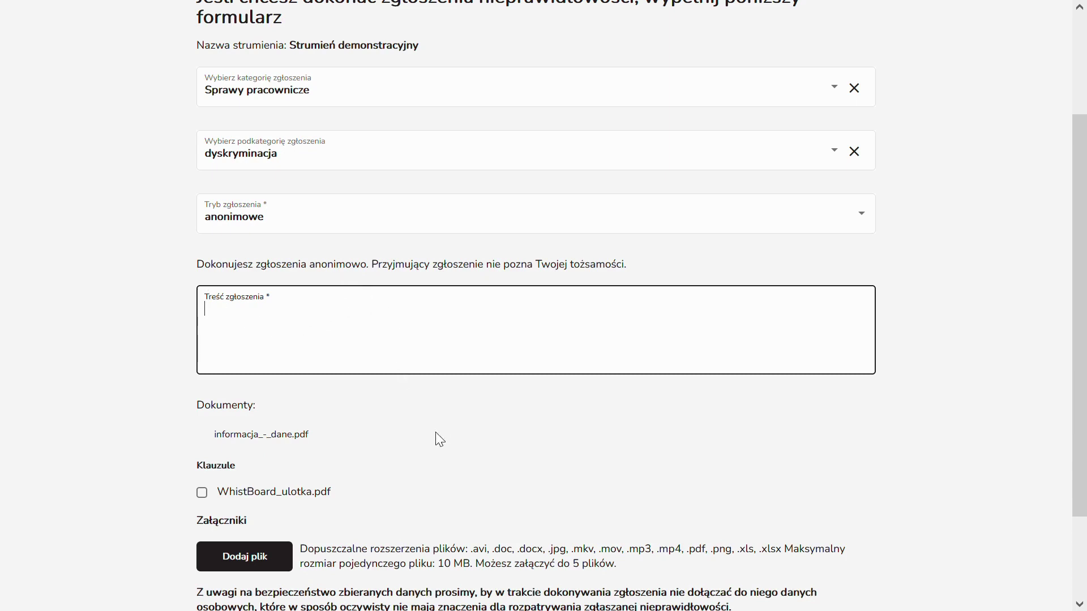
Write in Treść zgłoszenia that a colleague was openly discriminated against by her boss.
{"action": "type", "text": "Byłem świadkiem niepokoj"}
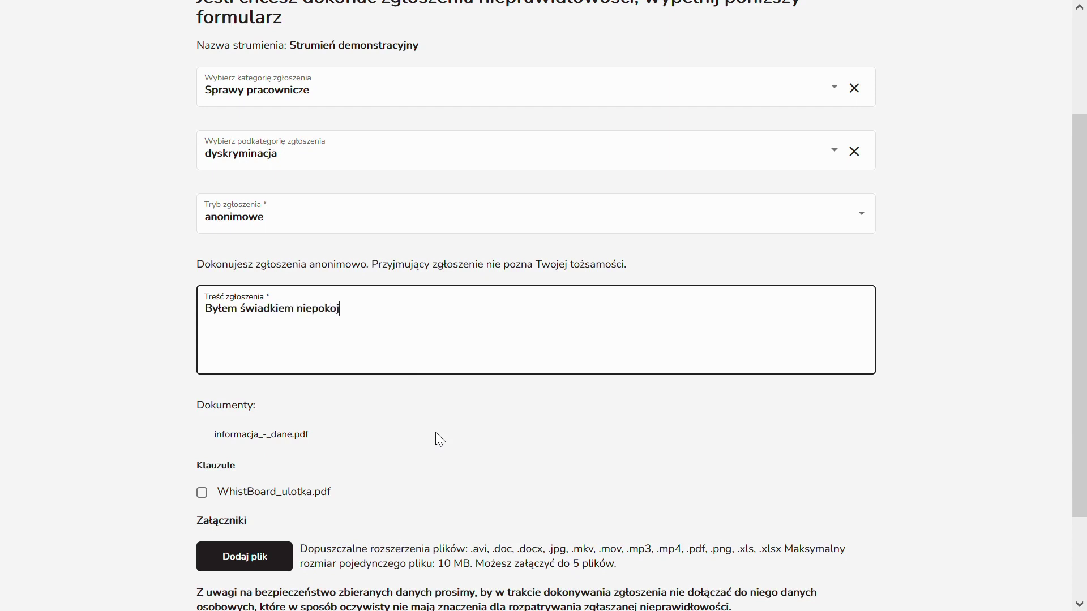
{"action": "type", "text": "ących zdarzeń w dziale, koe"}
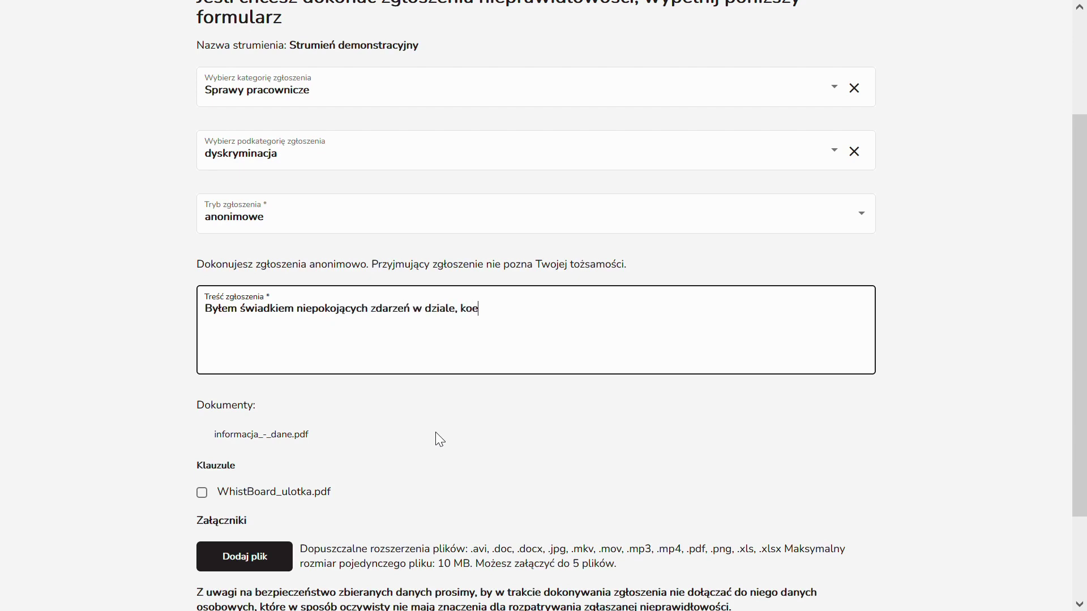
{"action": "key", "text": "BackSpace"}
{"action": "type", "text": "leżanka była wprost d"}
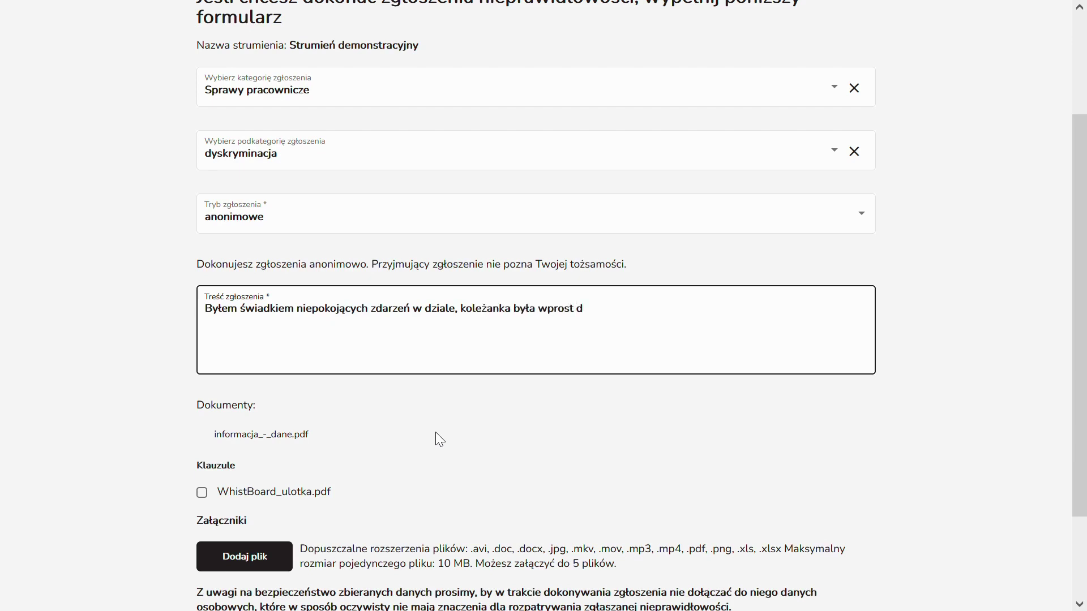
{"action": "type", "text": "yskryminowana przez"}
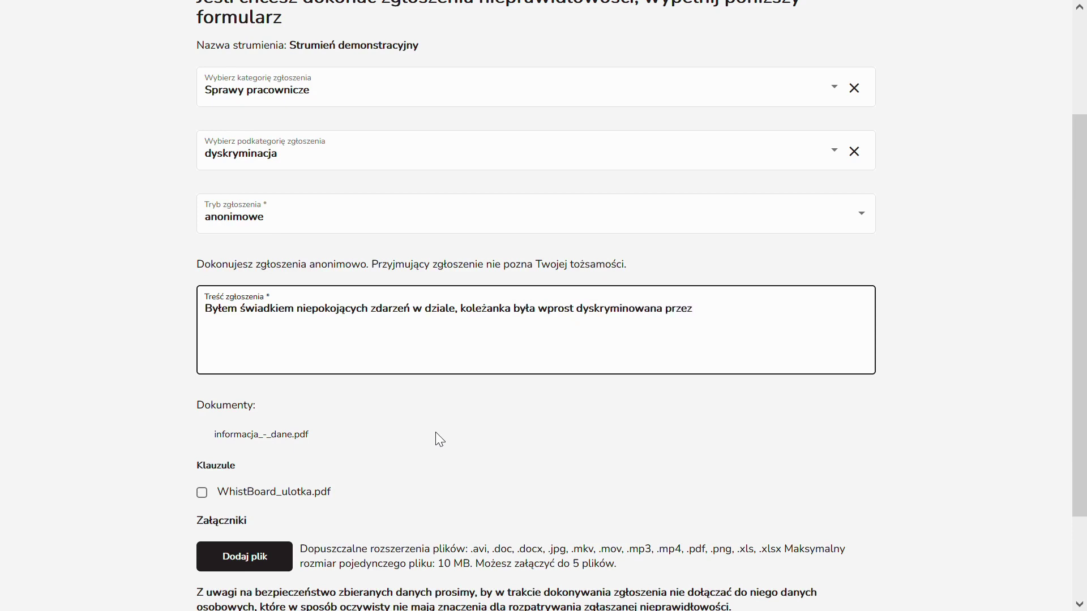
{"action": "type", "text": " swojego szefa na oczach wszys"}
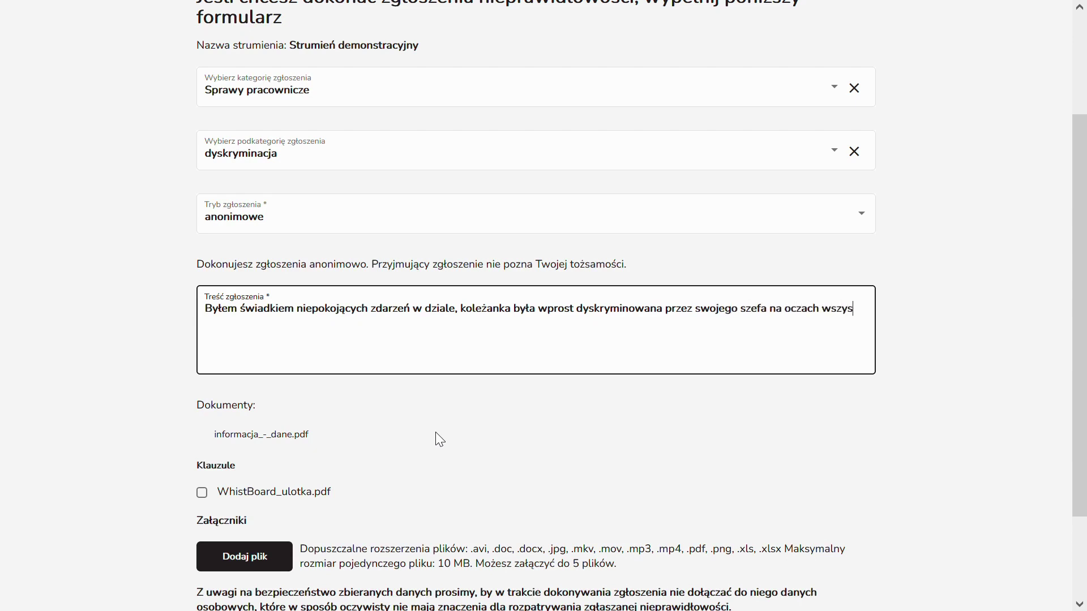
{"action": "type", "text": "tkich."}
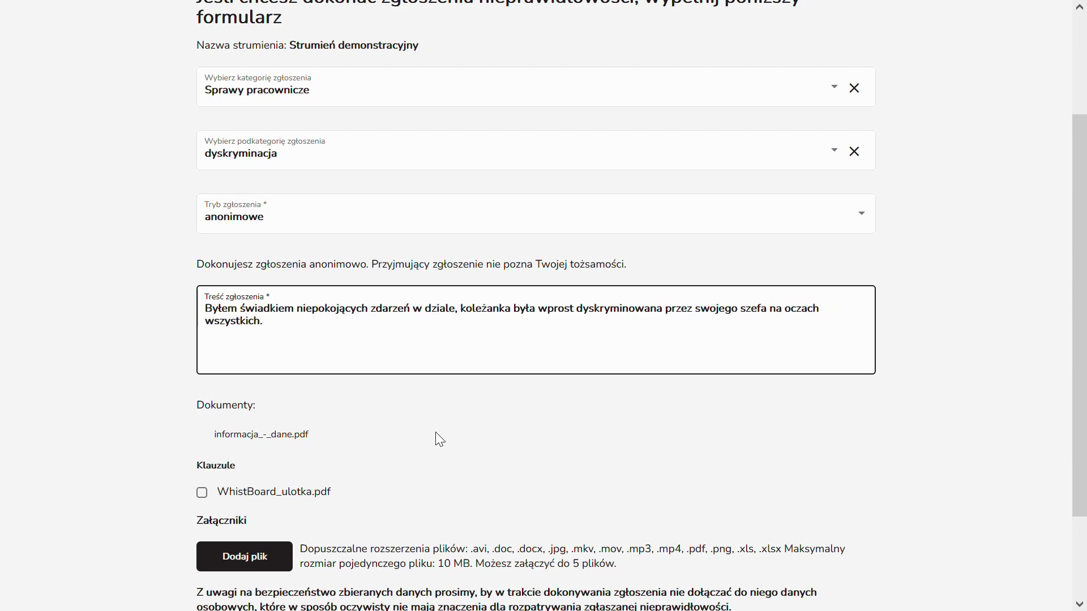
{"action": "scroll", "coordinate": [436, 432], "scroll_direction": "down", "scroll_amount": 2}
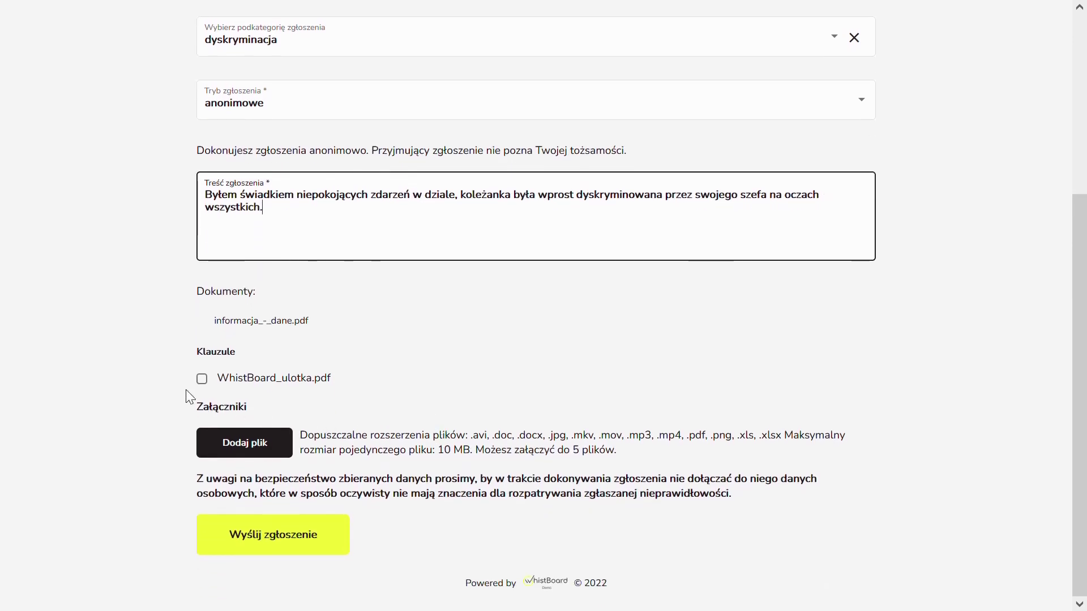
Accept the WhistBoard_ulotka.pdf clause and submit the anonymous report.
{"action": "left_click", "coordinate": [202, 383]}
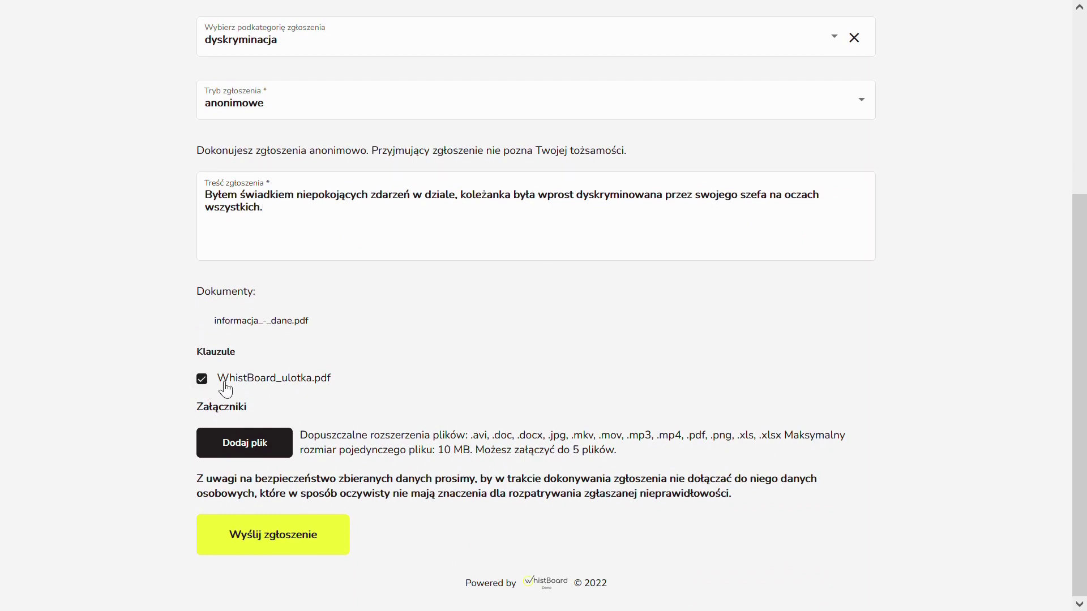
{"action": "left_click_drag", "start_coordinate": [210, 412], "coordinate": [246, 414]}
{"action": "left_click_drag", "start_coordinate": [300, 441], "coordinate": [638, 451]}
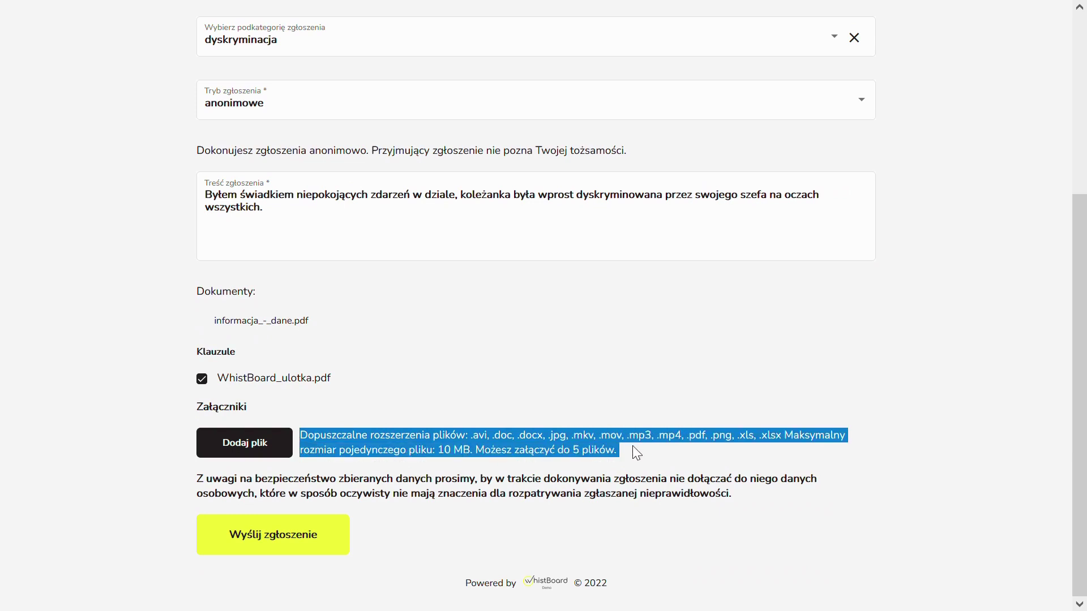
{"action": "left_click", "coordinate": [633, 446]}
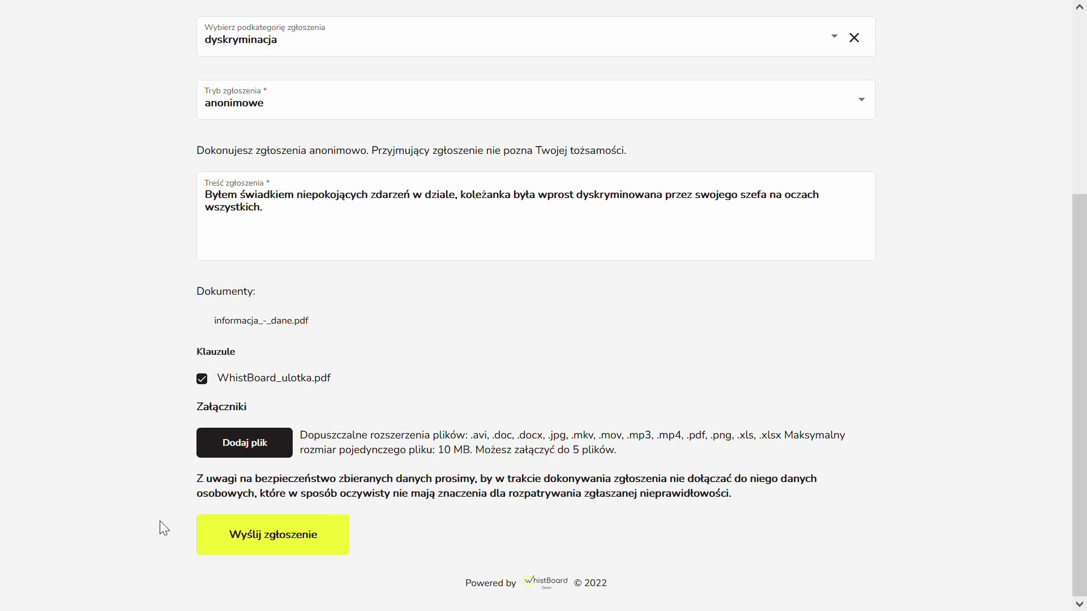
{"action": "left_click", "coordinate": [292, 554]}
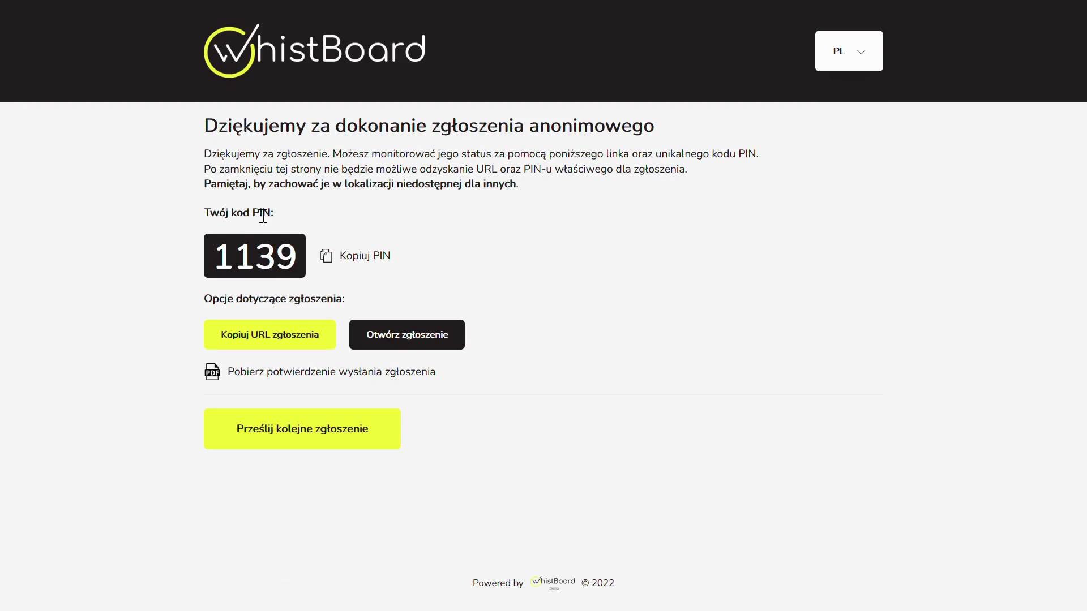
Copy the report's PIN with Kopiuj PIN on the thank-you page.
{"action": "left_click_drag", "start_coordinate": [202, 210], "coordinate": [276, 208]}
{"action": "left_click", "coordinate": [284, 210]}
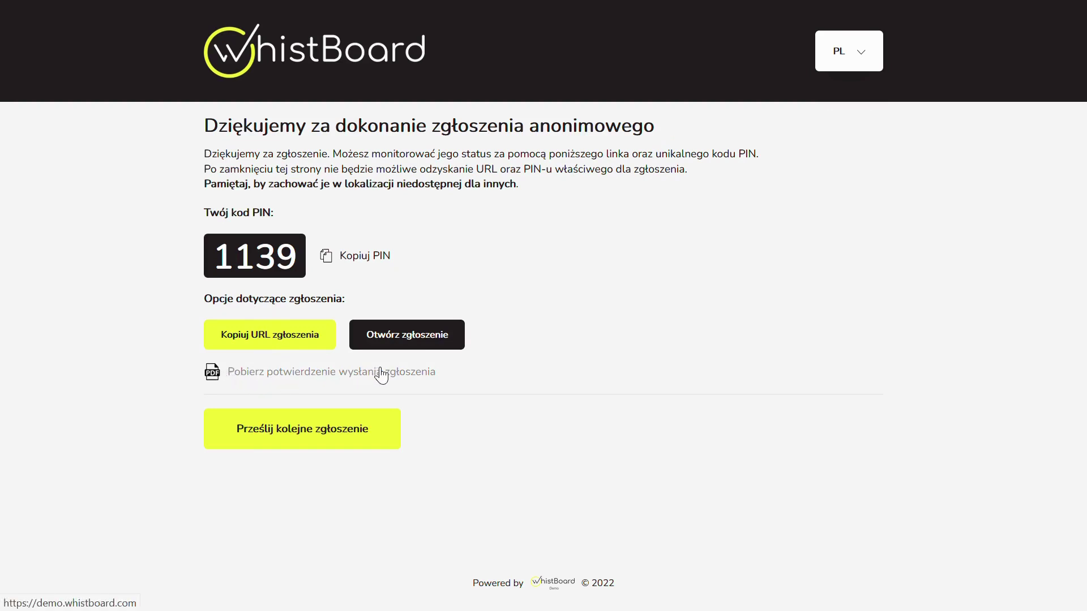
{"action": "left_click", "coordinate": [373, 269]}
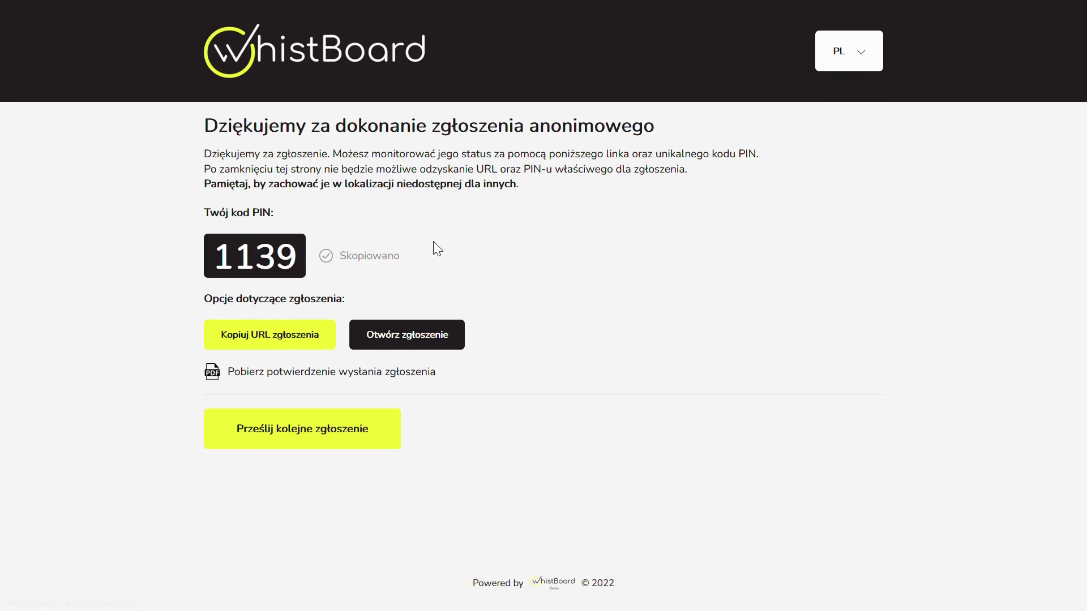
Open the submitted report and confirm access by entering its PIN.
{"action": "left_click", "coordinate": [462, 338]}
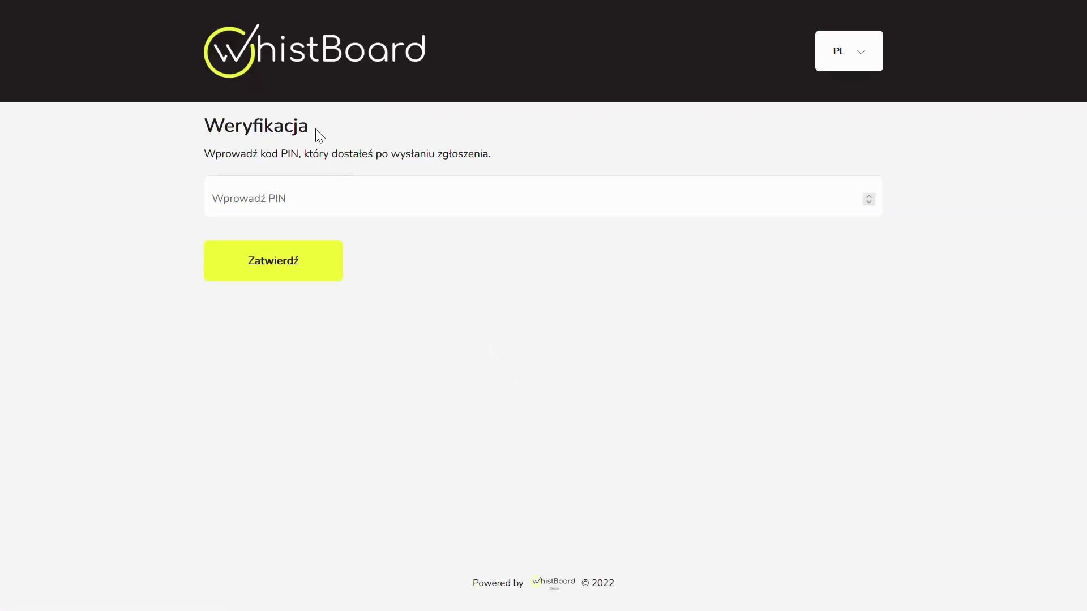
{"action": "left_click", "coordinate": [380, 202]}
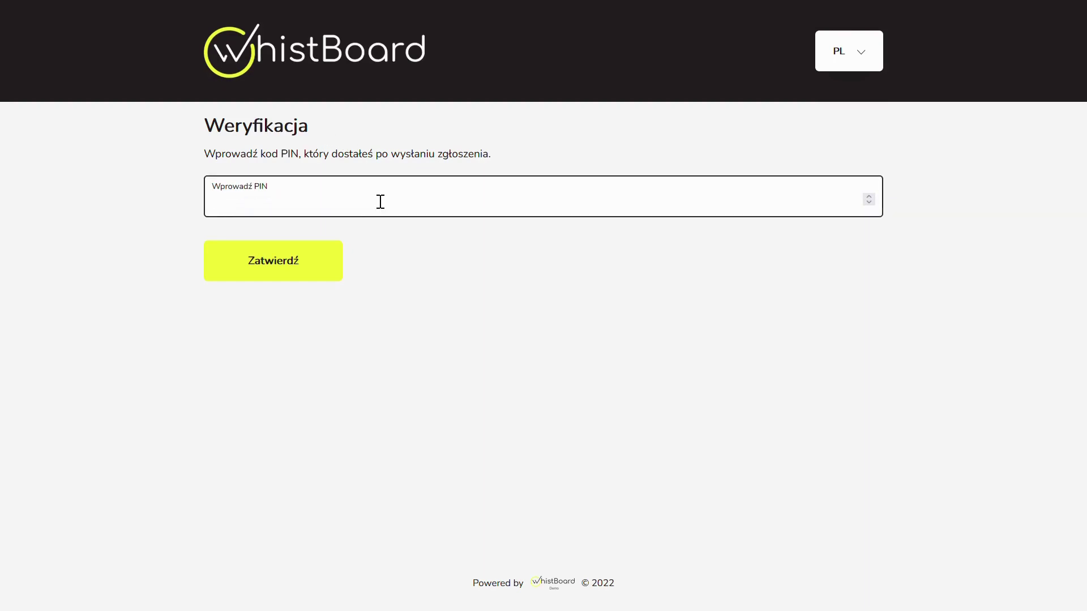
{"action": "type", "text": "1139"}
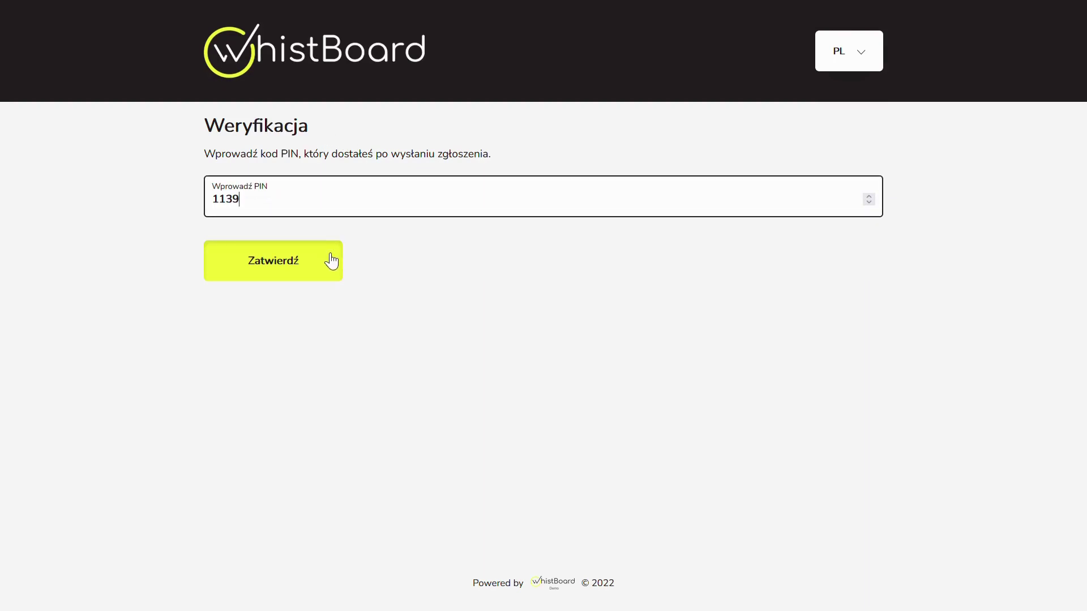
{"action": "left_click", "coordinate": [331, 261]}
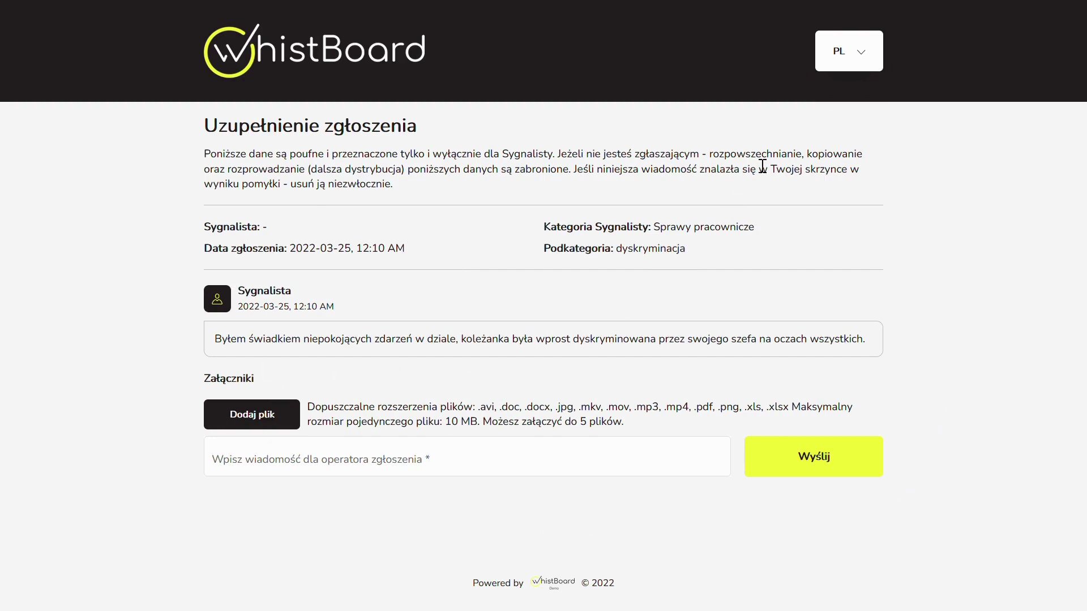
{"action": "left_click", "coordinate": [835, 55]}
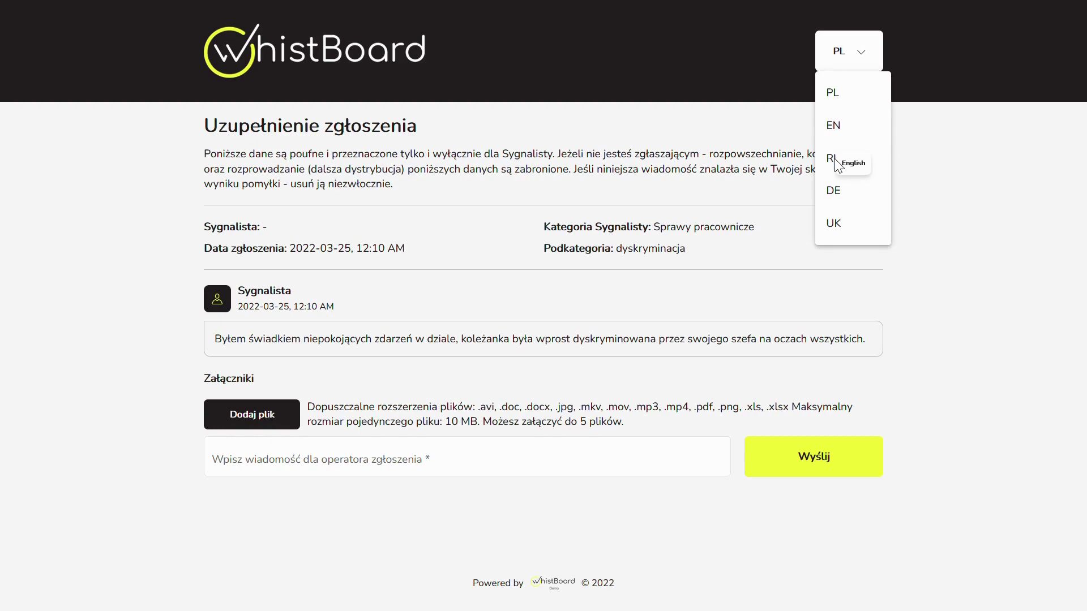
{"action": "left_click", "coordinate": [826, 194]}
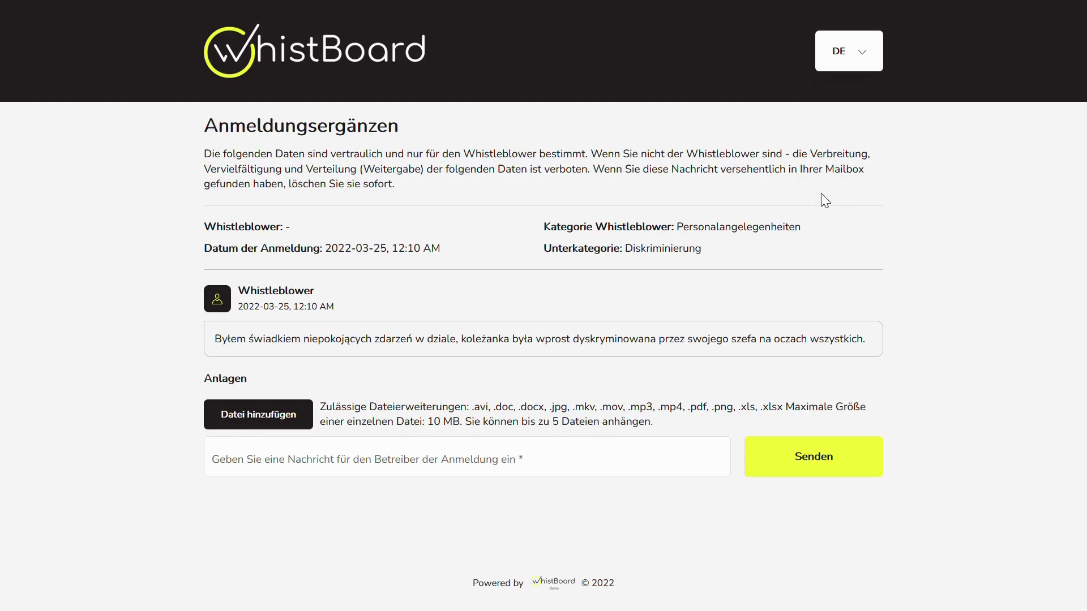
{"action": "left_click", "coordinate": [824, 55]}
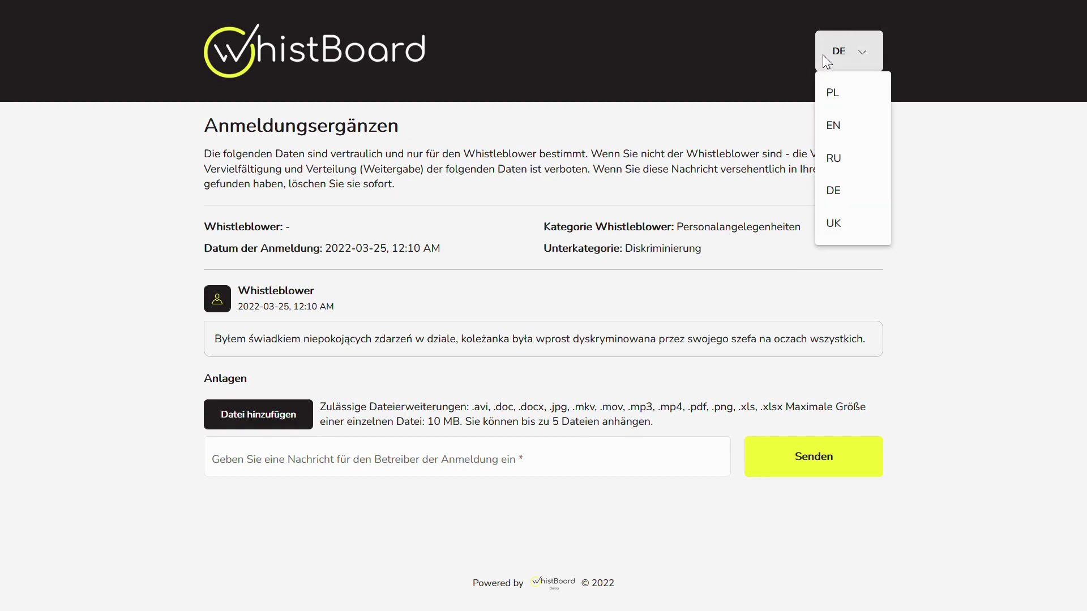
{"action": "left_click", "coordinate": [842, 226]}
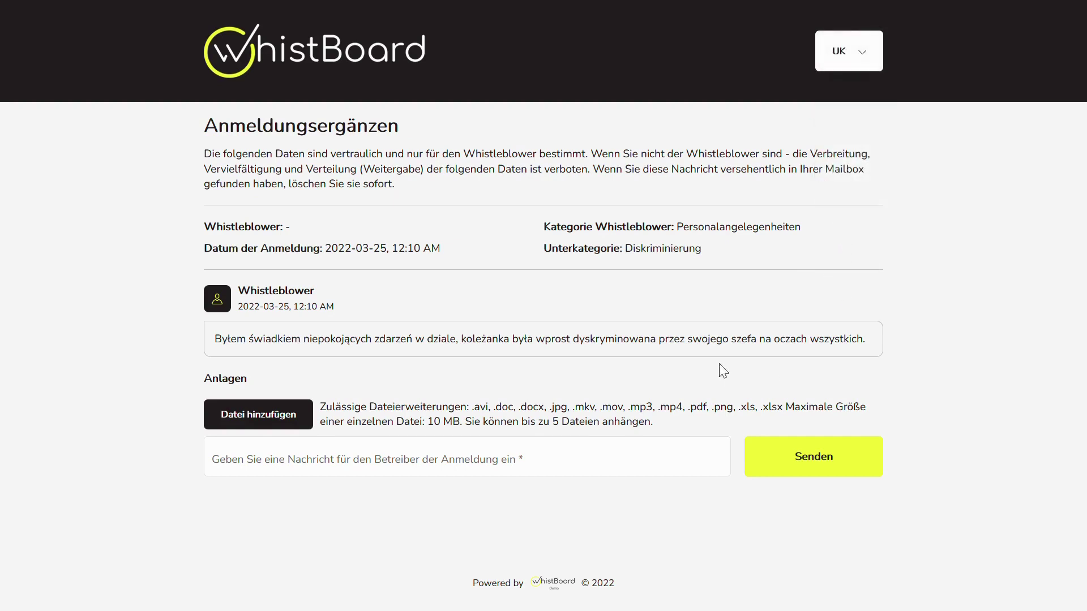
{"action": "left_click", "coordinate": [849, 60]}
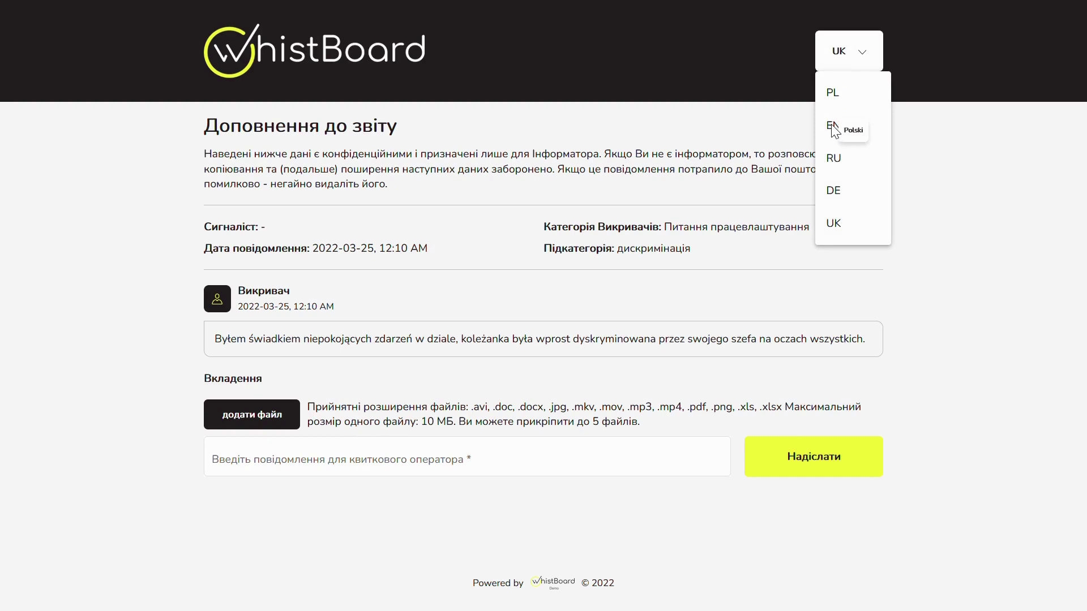
{"action": "left_click", "coordinate": [832, 94]}
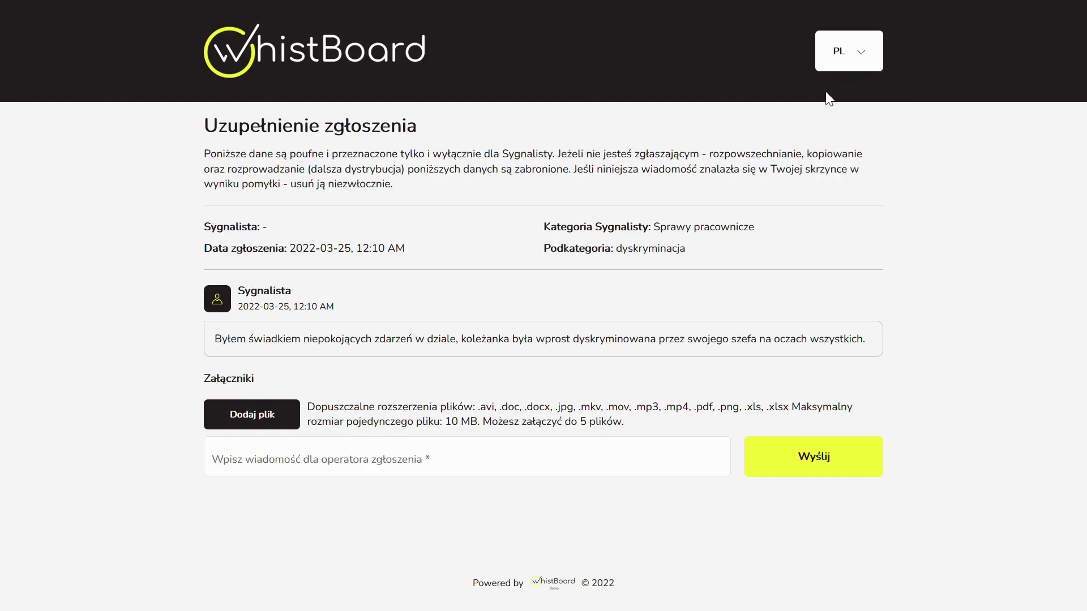
{"action": "left_click", "coordinate": [500, 447]}
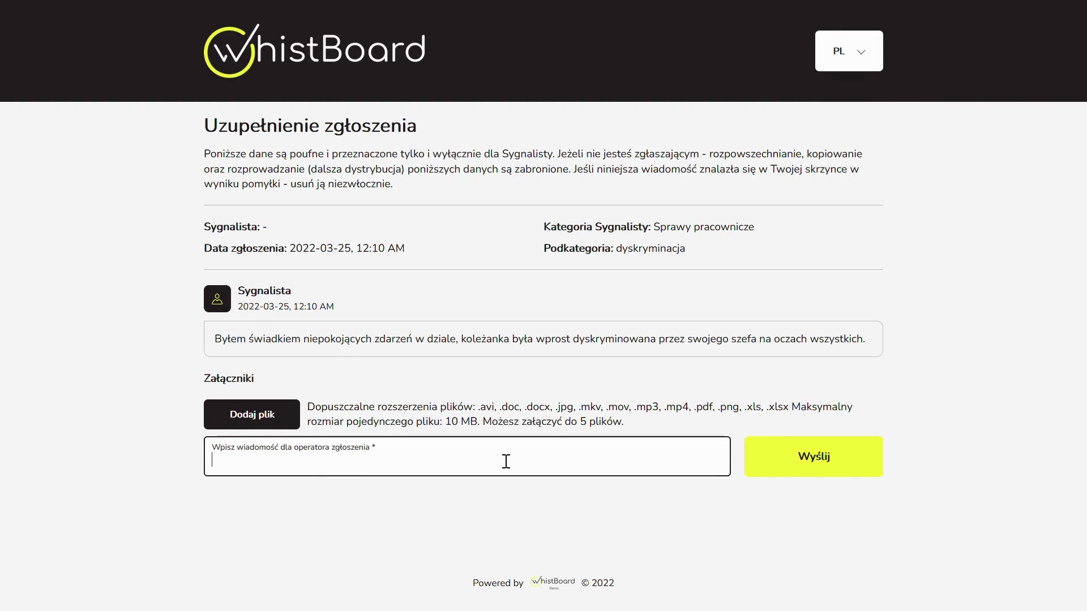
Send the operator the message 'Dzisiaj ponownie się to zdarzyło - proszę o interwencję!'.
{"action": "type", "text": "Dzisiaj ponownie się to z"}
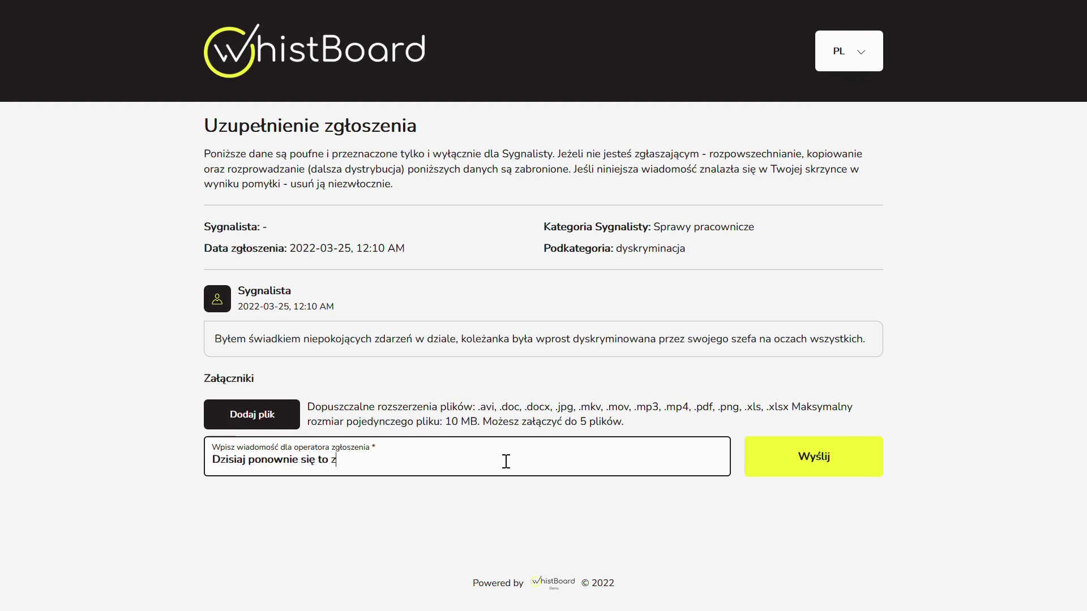
{"action": "type", "text": "darzyło - pr"}
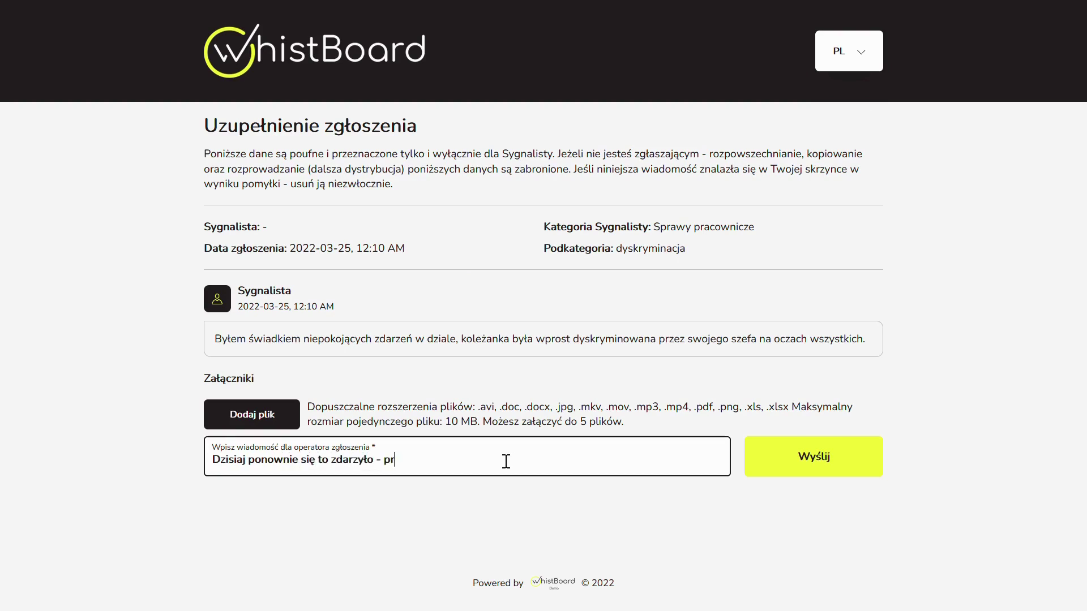
{"action": "type", "text": "oszę o int"}
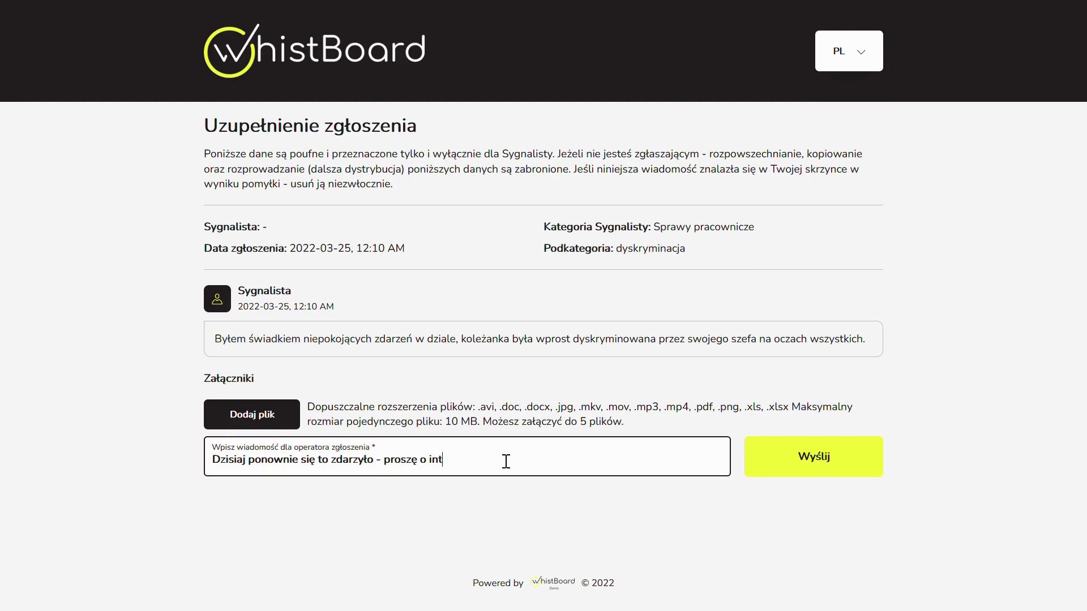
{"action": "type", "text": "erwencję!"}
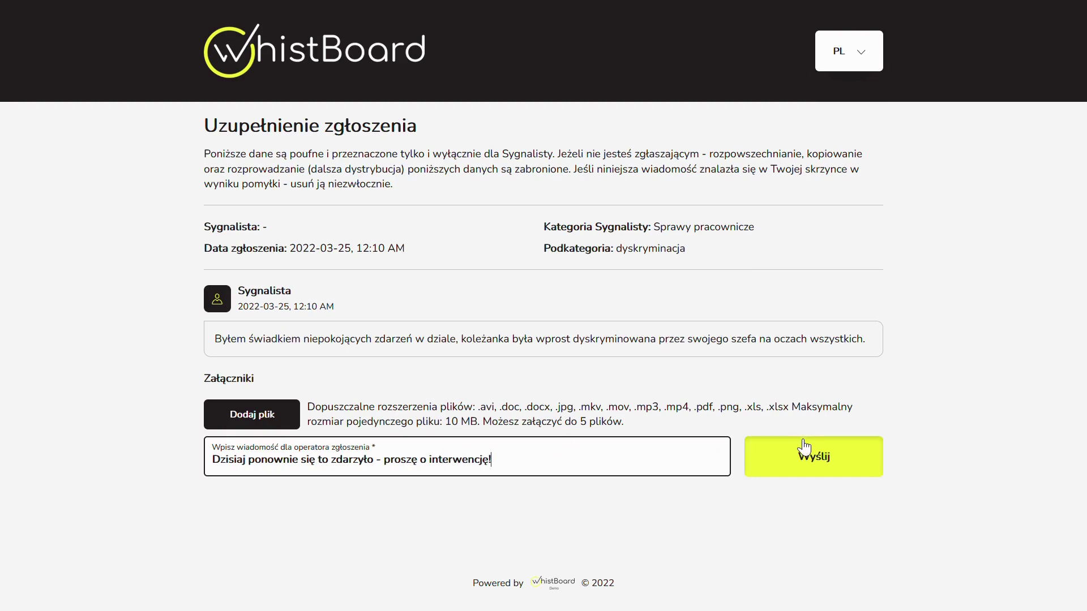
{"action": "left_click", "coordinate": [797, 440]}
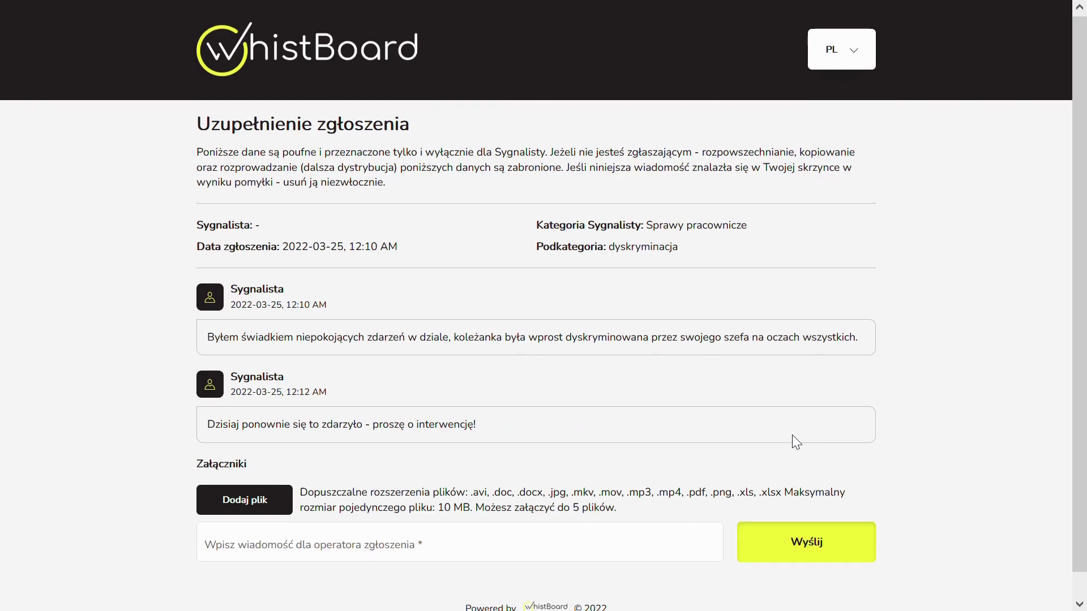
{"action": "scroll", "coordinate": [793, 436], "scroll_direction": "down", "scroll_amount": 1}
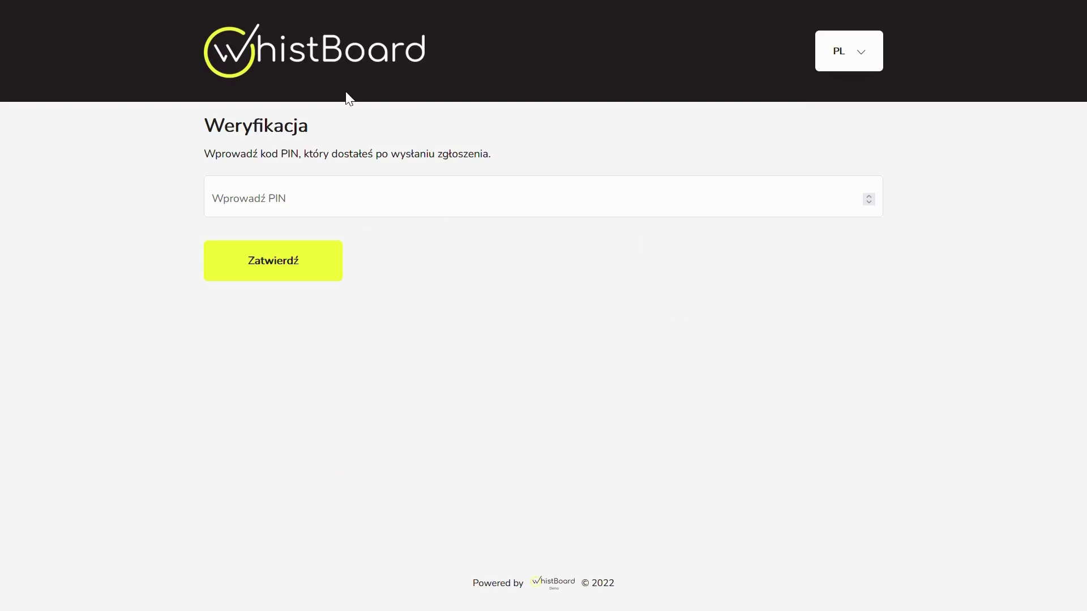
Enter the report PIN on the Weryfikacja page to reopen the report thread.
{"action": "left_click", "coordinate": [340, 211]}
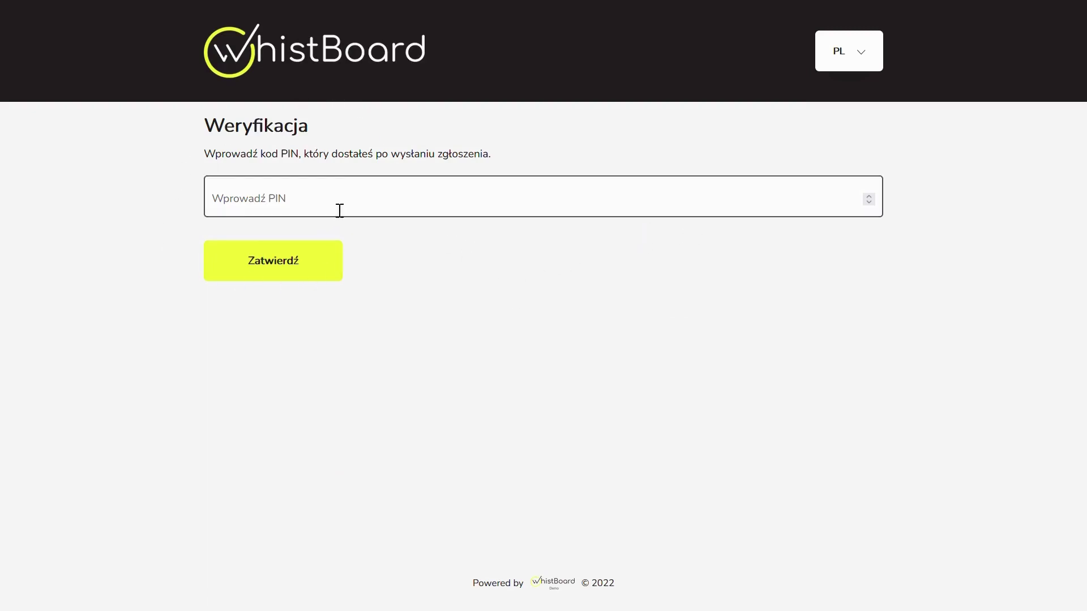
{"action": "left_click", "coordinate": [339, 207]}
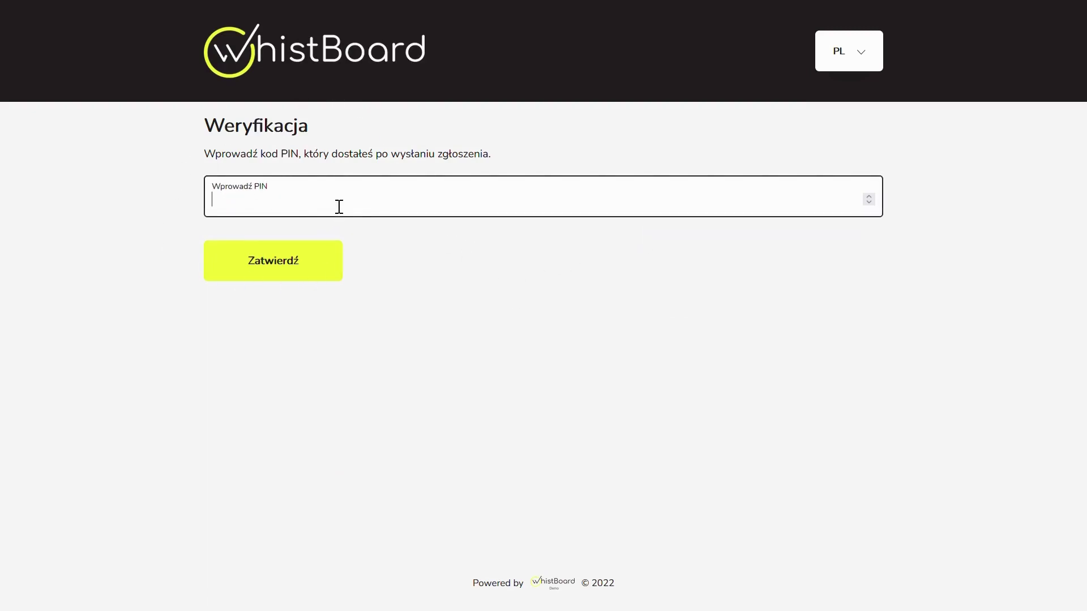
{"action": "type", "text": "1139"}
{"action": "left_click", "coordinate": [313, 249]}
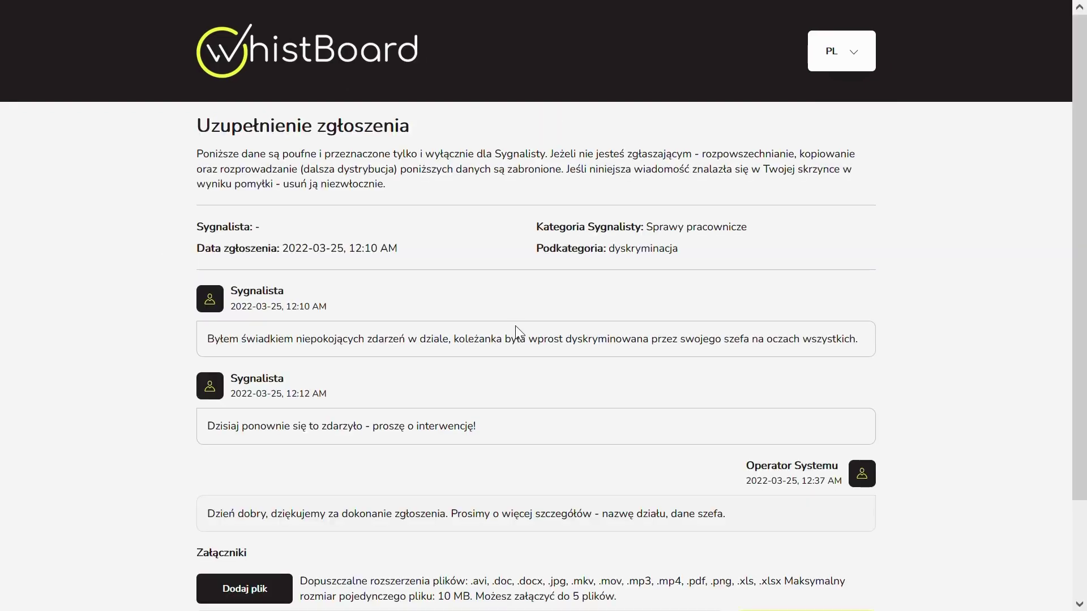
{"action": "scroll", "coordinate": [516, 325], "scroll_direction": "down", "scroll_amount": 3}
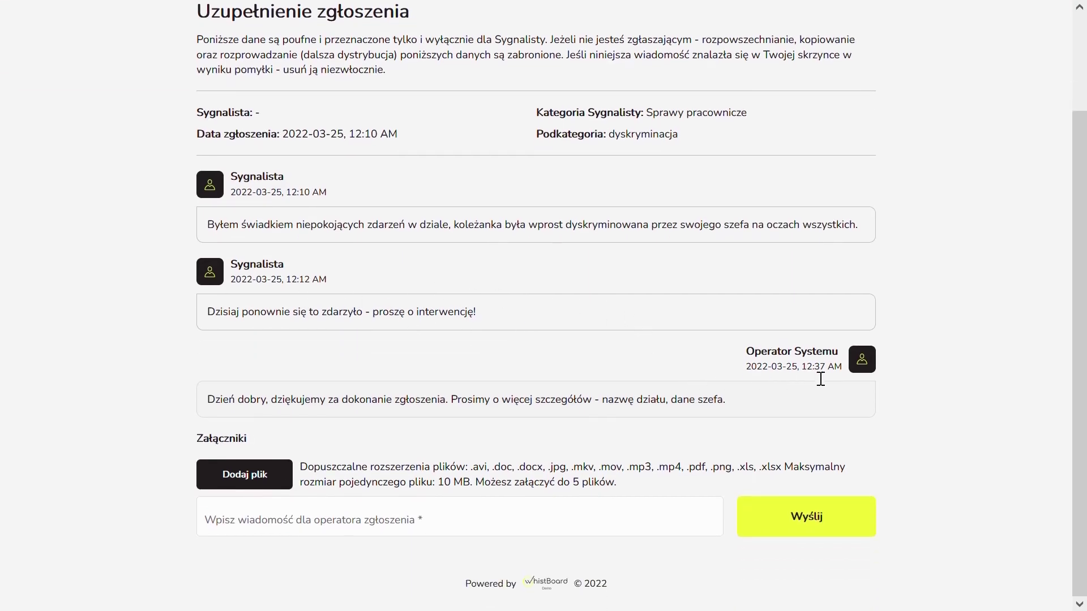
{"action": "left_click_drag", "start_coordinate": [802, 373], "coordinate": [847, 376]}
{"action": "left_click_drag", "start_coordinate": [771, 352], "coordinate": [835, 373]}
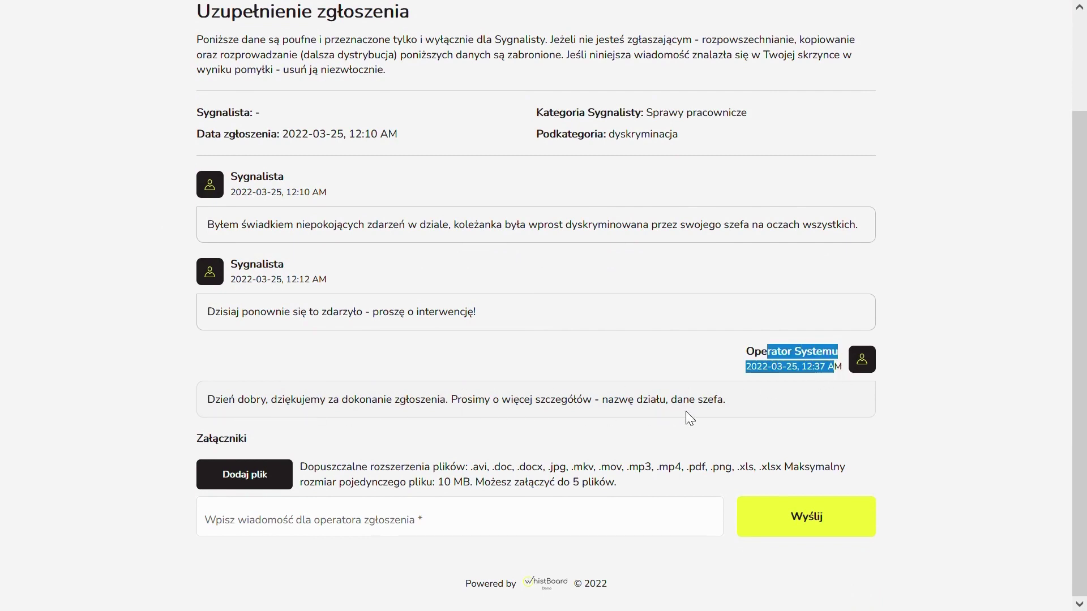
{"action": "left_click", "coordinate": [702, 418]}
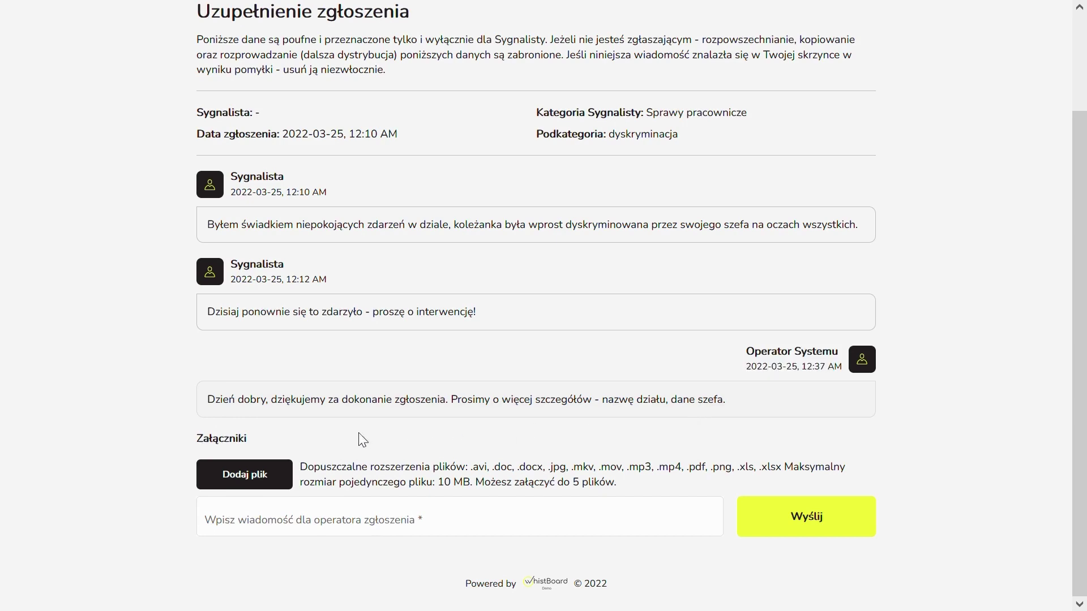